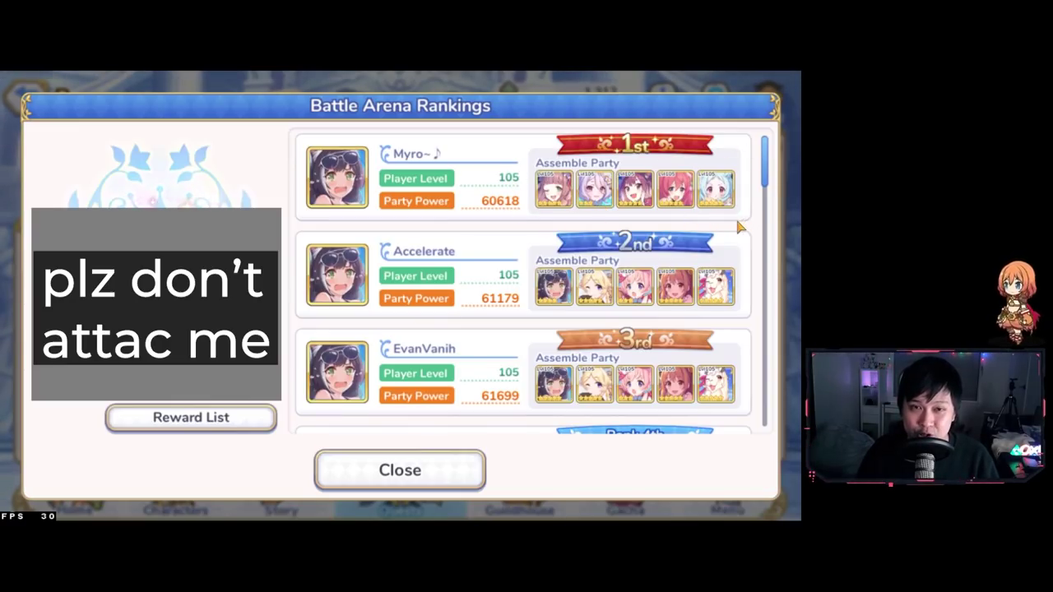
Challenge the Rank 5th opponent and try a party of two pink-haired characters plus the black-haired, eyepatch and blonde ones.
left_click(400, 470)
left_click(500, 218)
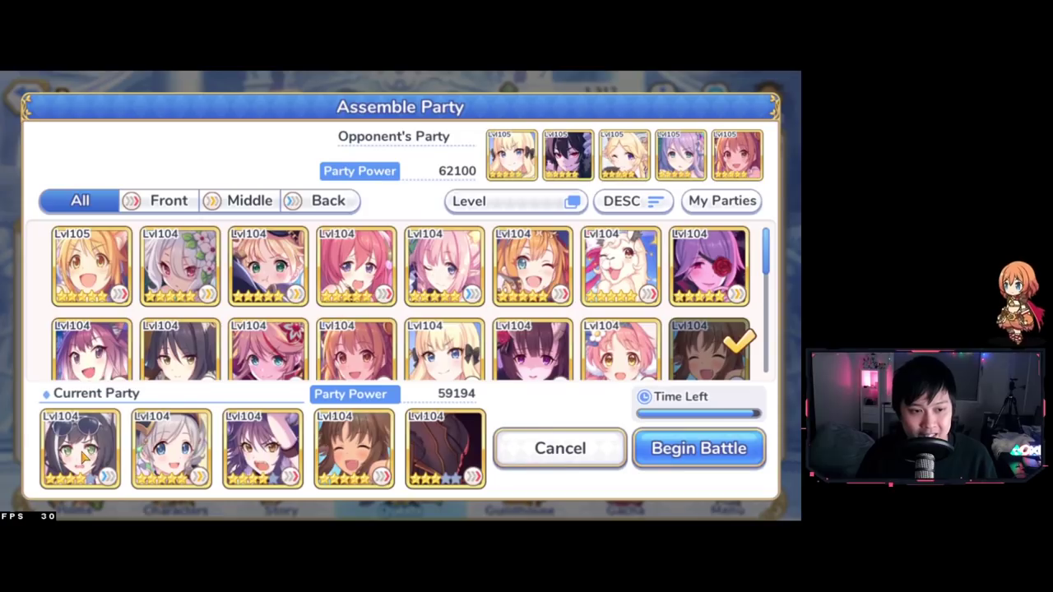
left_click(340, 271)
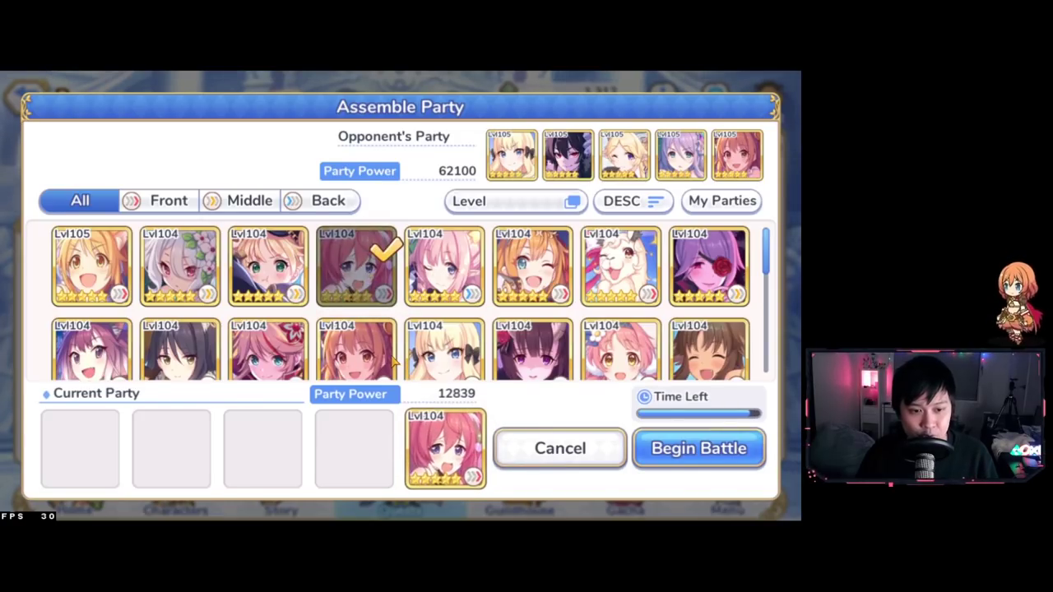
scroll(309, 331, "down", 2)
left_click(91, 350)
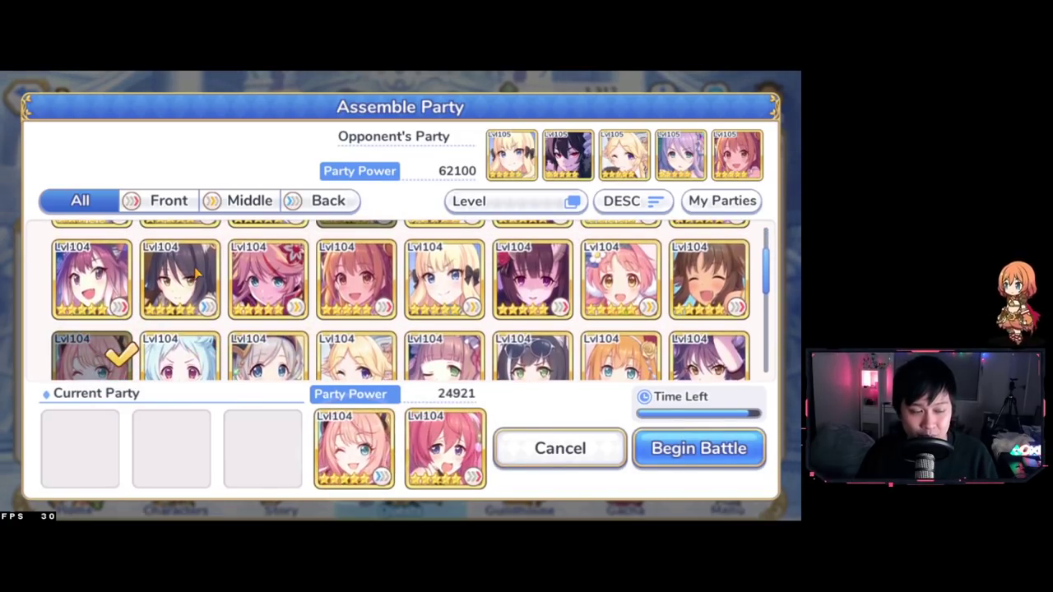
left_click(179, 271)
scroll(403, 308, "up", 2)
left_click(708, 275)
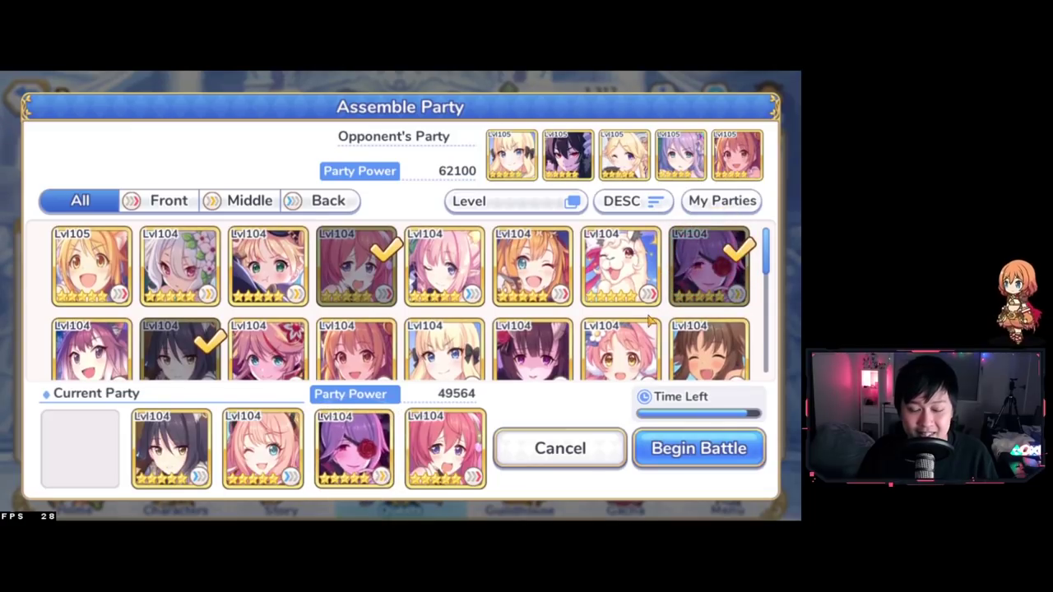
left_click(267, 275)
Clear the trial party, browse the roster to try the lavender-haired Lvl 104 character, and return to the opponent list.
scroll(401, 268, "down", 3)
scroll(400, 266, "down", 1)
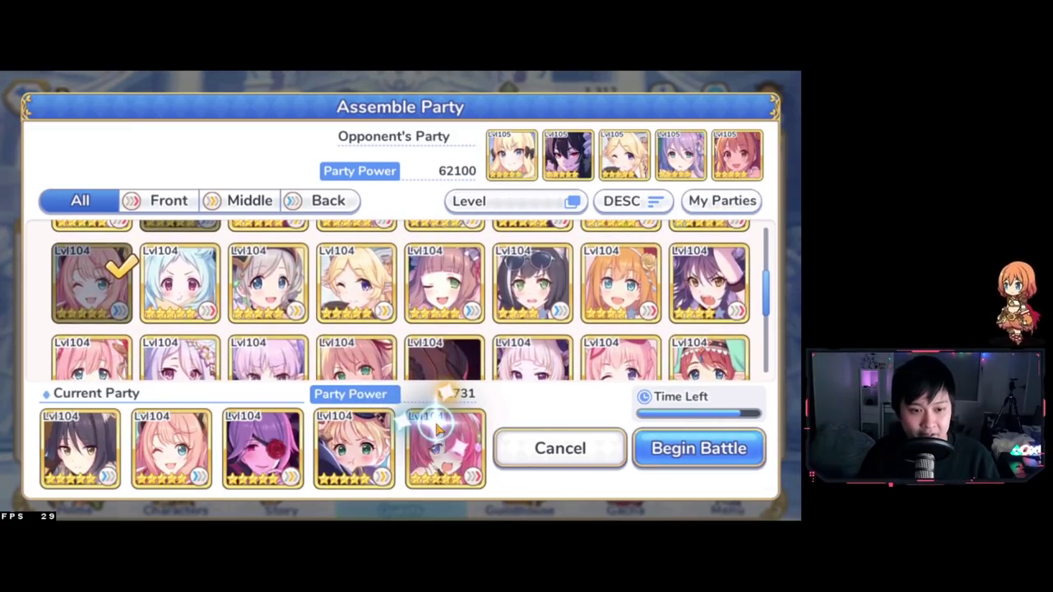
scroll(279, 316, "down", 2)
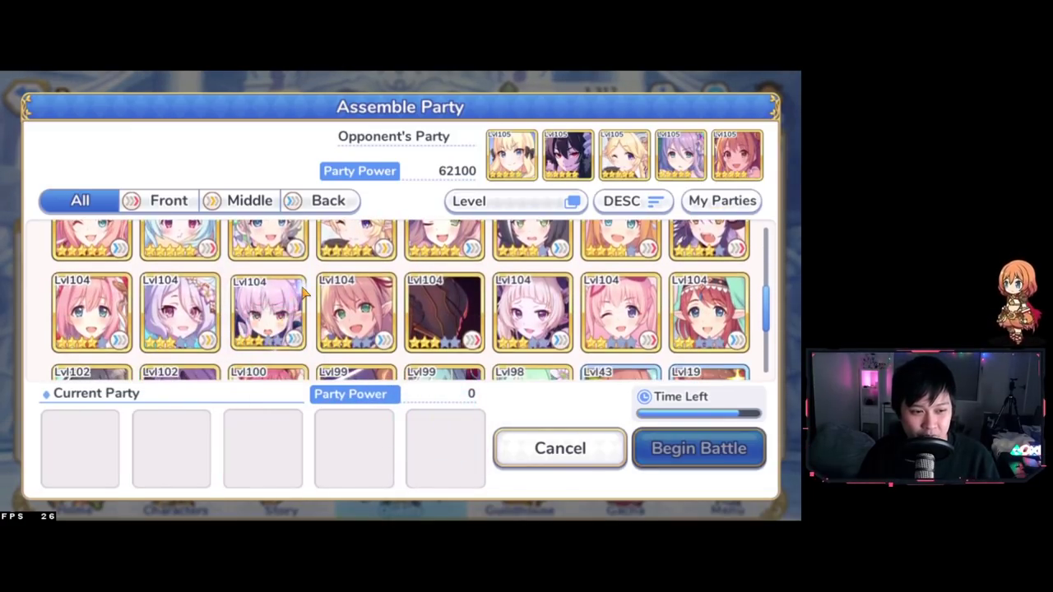
left_click(258, 307)
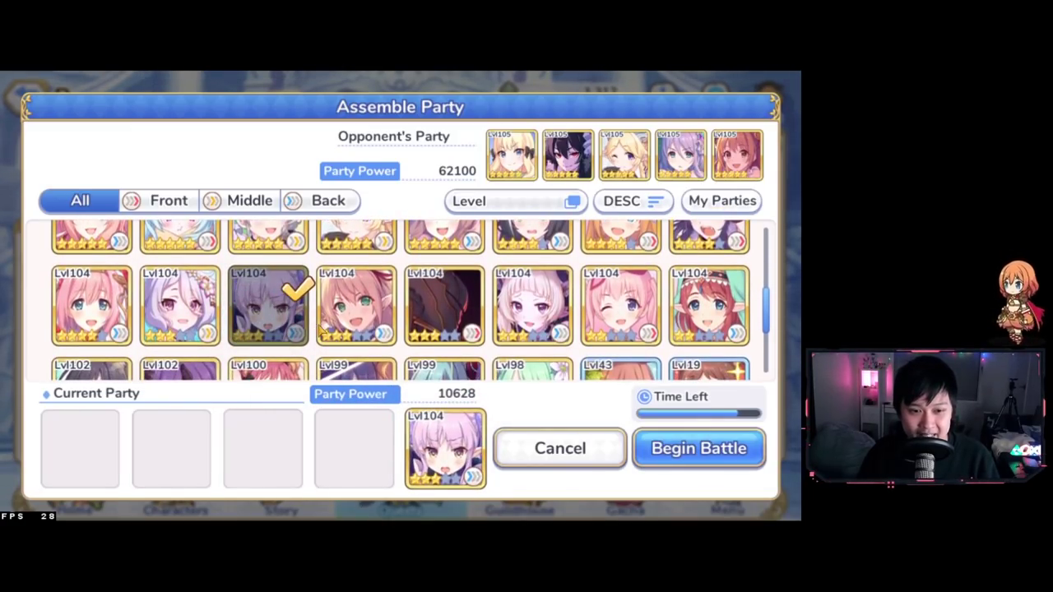
scroll(420, 283, "down", 2)
scroll(419, 280, "down", 1)
left_click(431, 309)
scroll(259, 369, "up", 1)
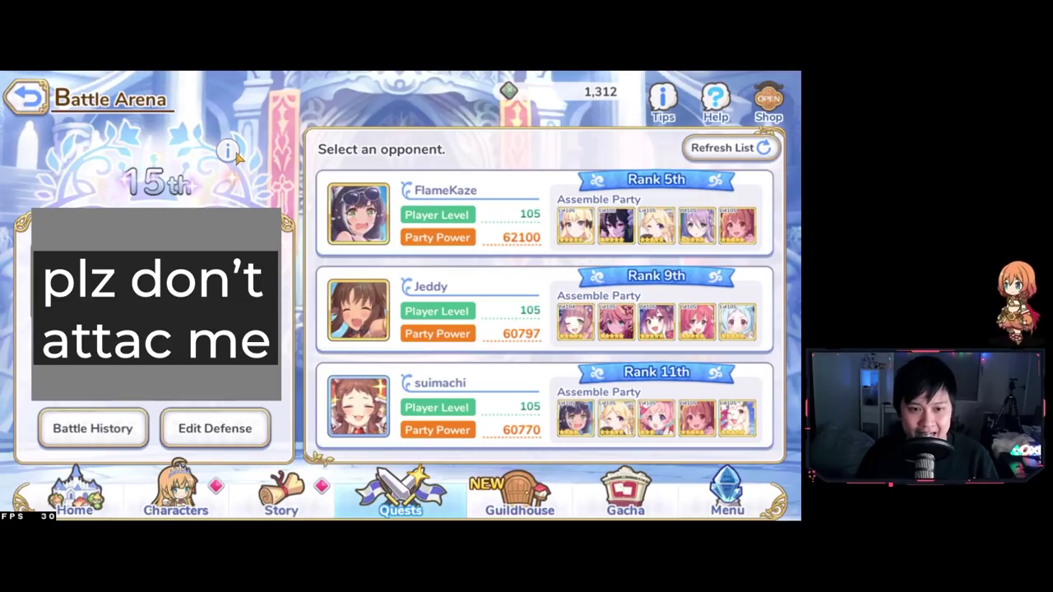
left_click(232, 171)
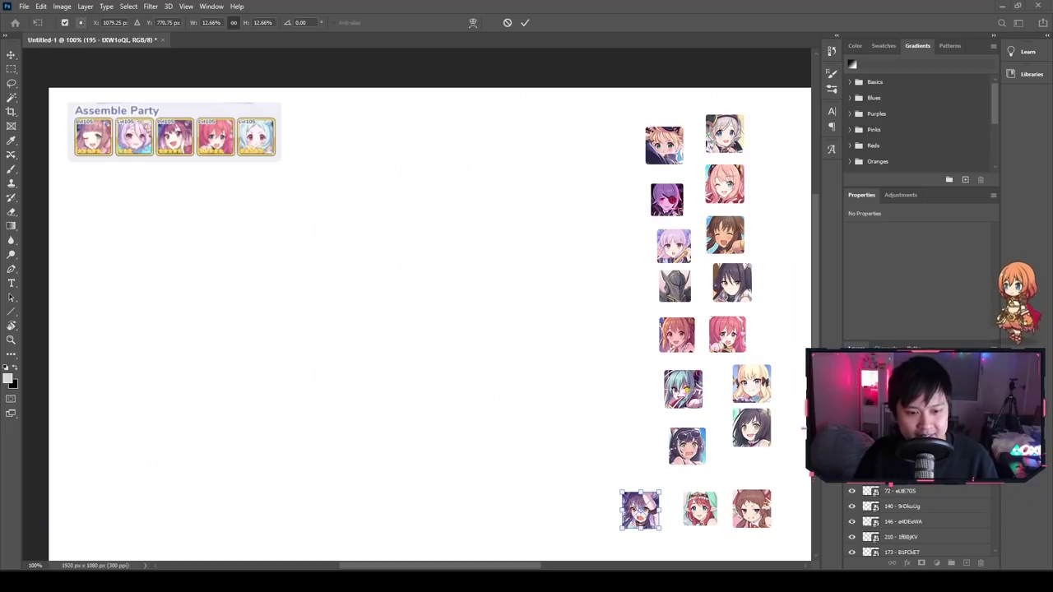
In Photoshop, place the pink-haired portrait beside the Assemble Party image, with the orange-haired and blonde portraits in a row below.
key("Return")
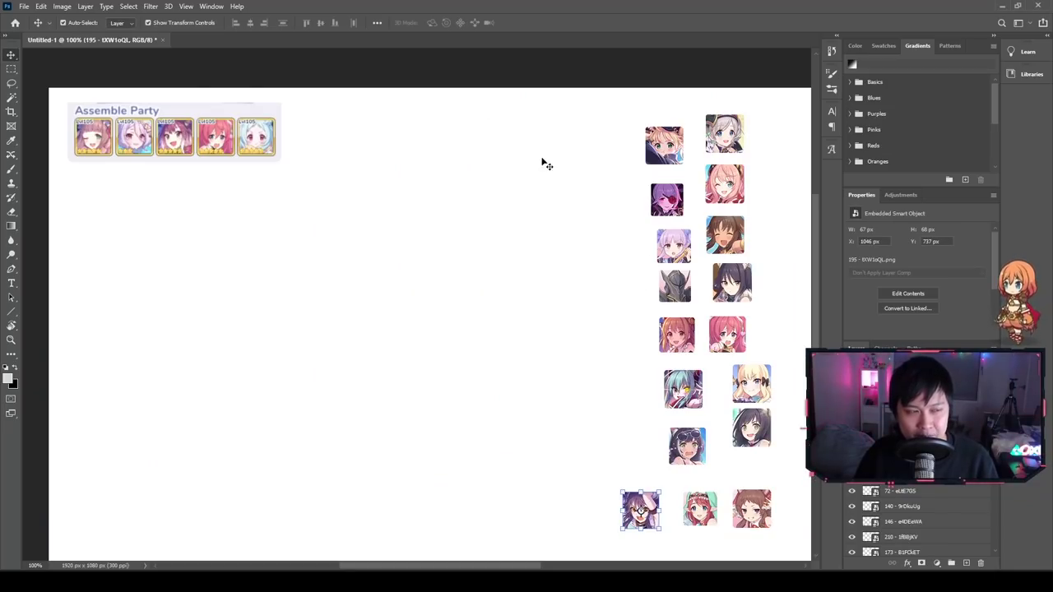
left_click(727, 333)
left_click_drag(735, 331, 369, 127)
left_click(685, 336)
left_click_drag(681, 333, 366, 194)
left_click_drag(664, 145, 419, 192)
left_click(485, 140)
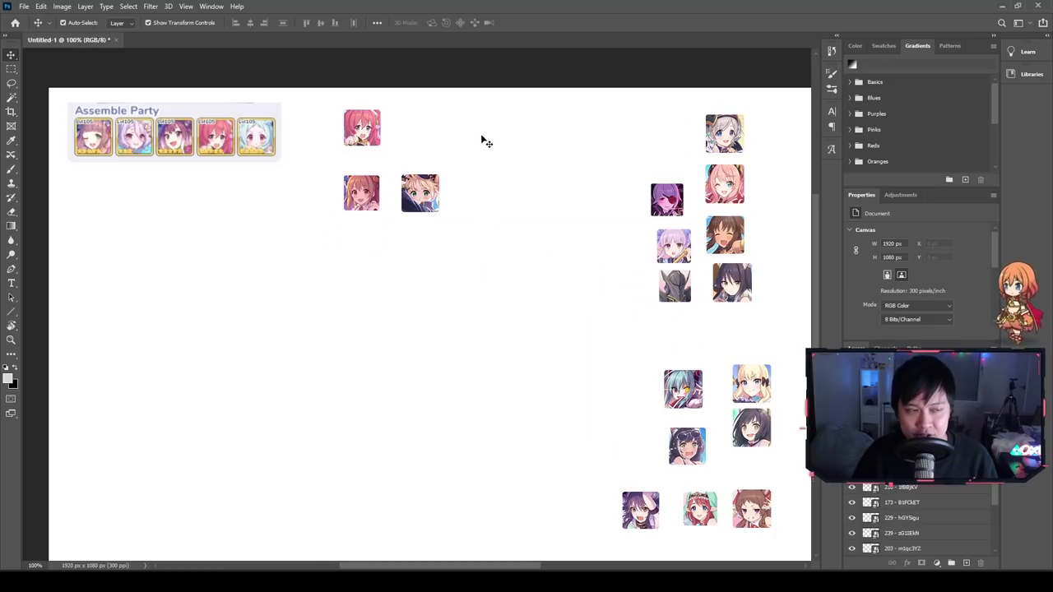
Add copies of the lavender-haired and black cat-eared portraits to the second row, enlarging the lavender one to about 67 px.
left_click(378, 142)
left_click(420, 194)
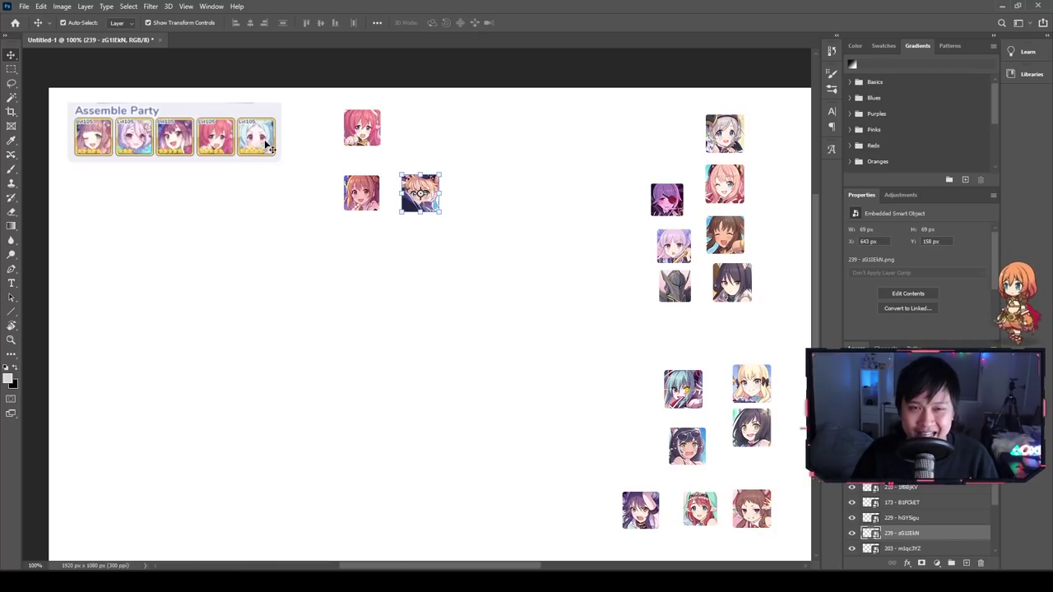
left_click(684, 239)
left_click_drag(674, 244, 514, 185)
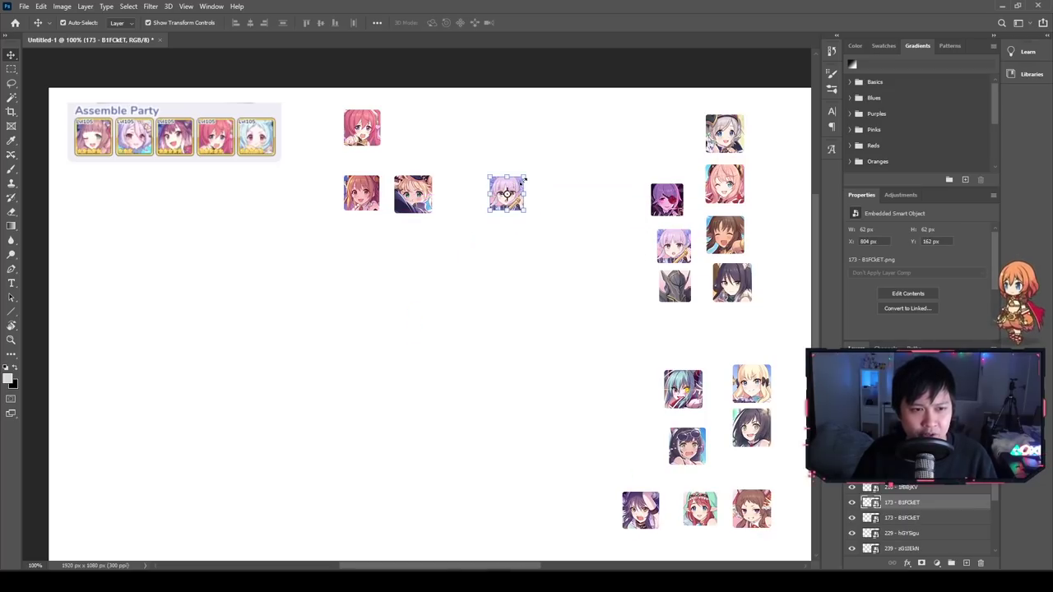
key("ctrl+t")
key("Return")
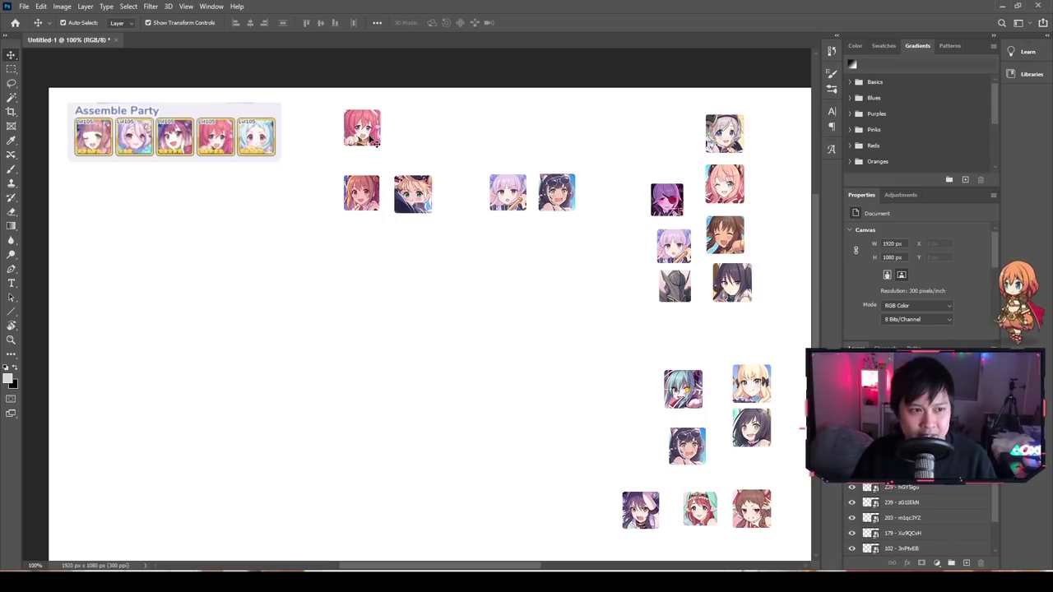
Line up the brown-skinned, purple-haired and silver-haired portraits after the pink-haired one in the upper row.
left_click(747, 277)
left_click_drag(720, 238, 410, 132)
left_click_drag(634, 512, 459, 127)
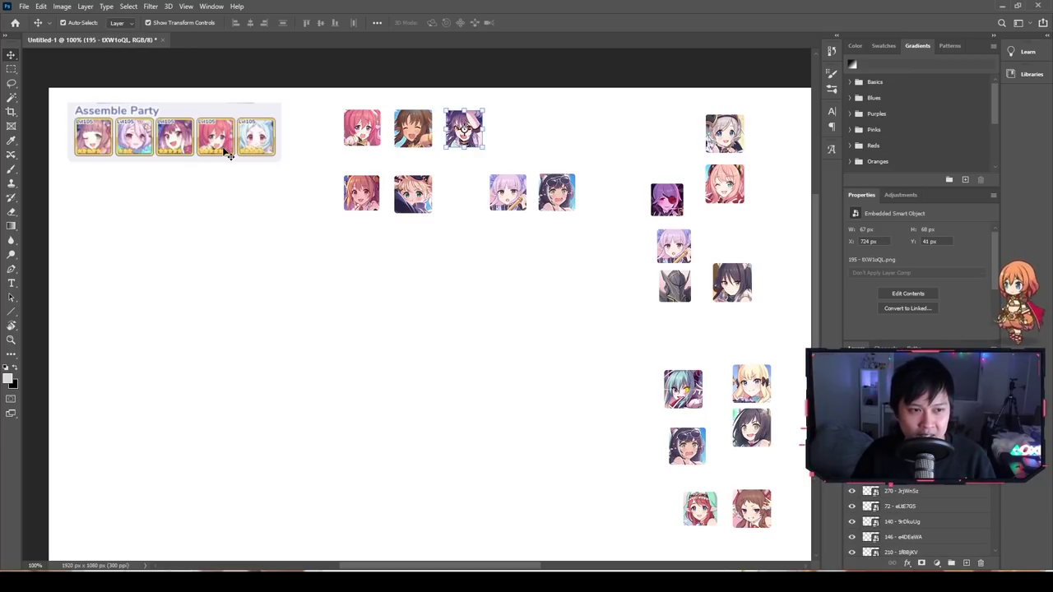
left_click(533, 141)
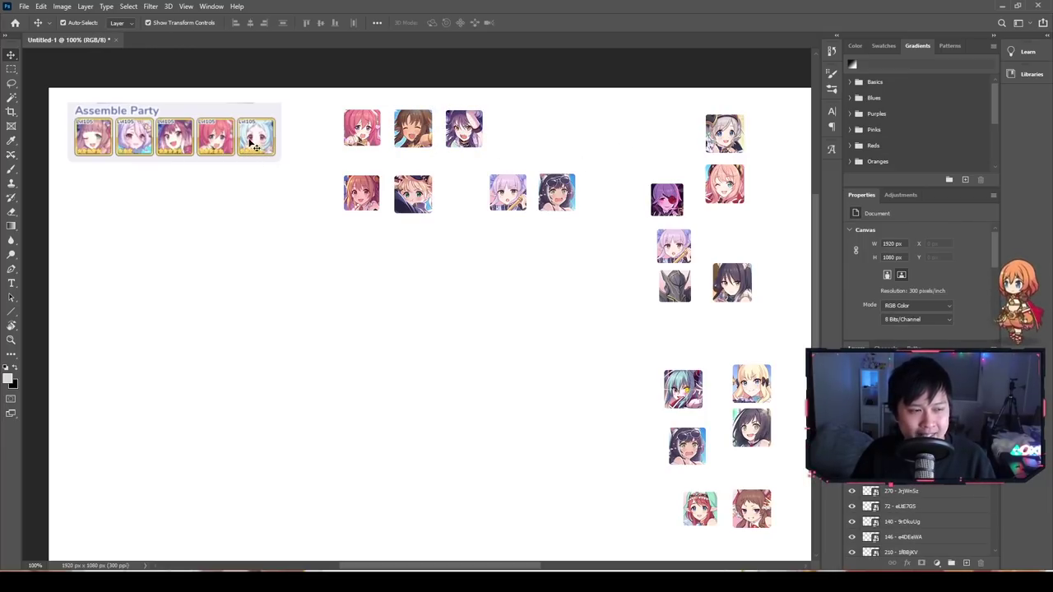
left_click_drag(728, 136, 521, 124)
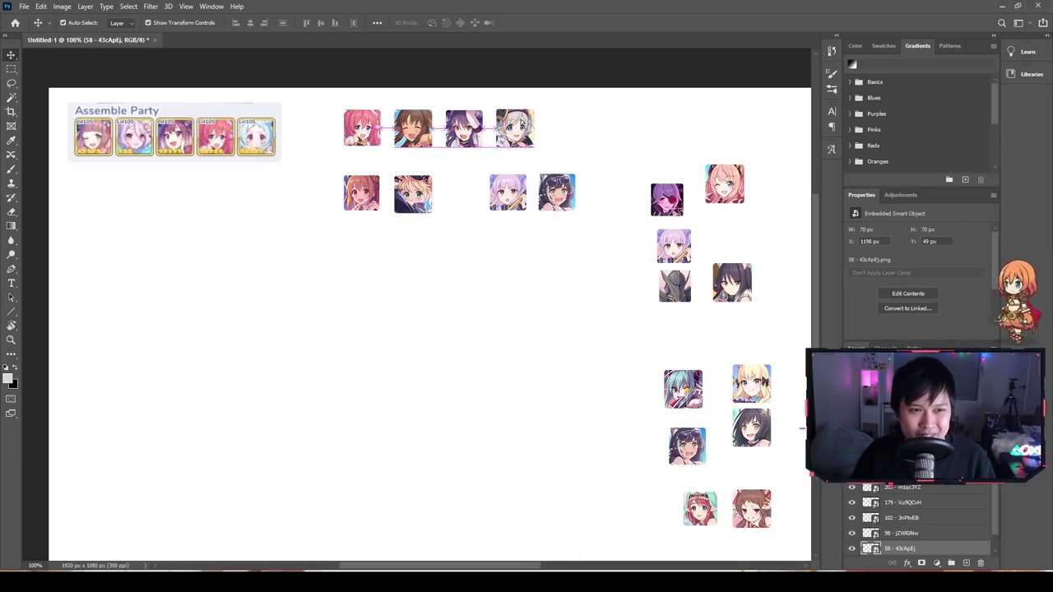
Put the enlarged lavender-haired copy fifth in the upper row and keep the black cat-eared copy below it.
left_click(557, 193)
left_click_drag(557, 194, 567, 136)
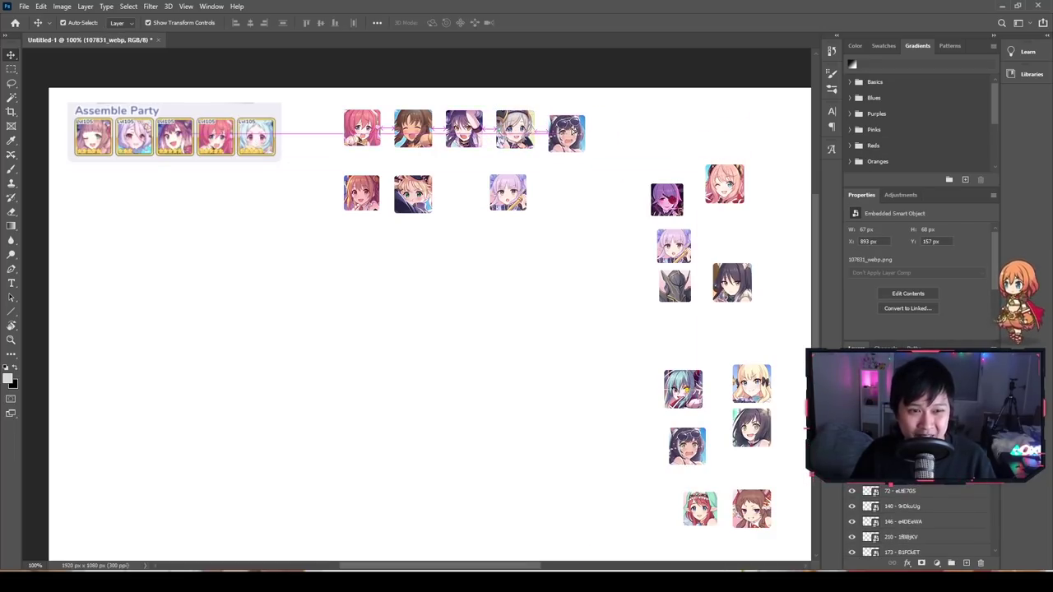
left_click_drag(507, 192, 542, 206)
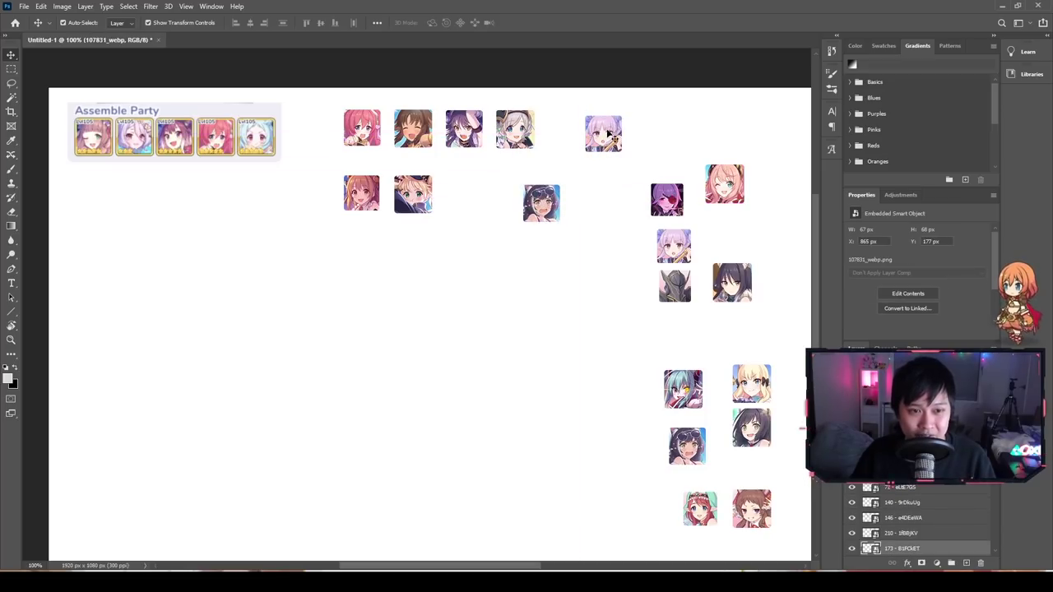
left_click_drag(610, 135, 573, 132)
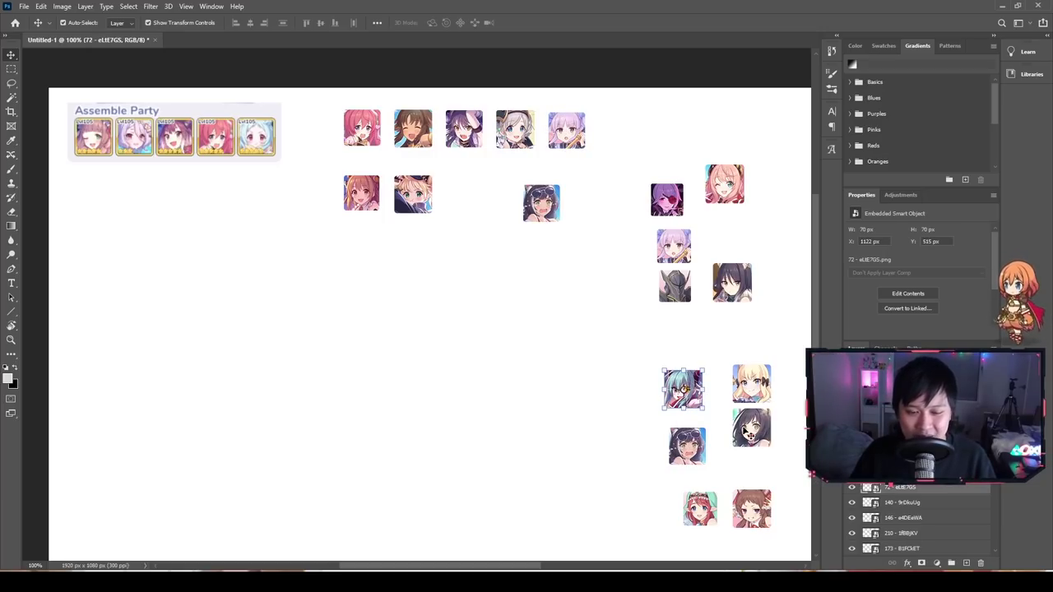
Move the black cat-eared copy into the upper row as the sixth portrait.
left_click(747, 435)
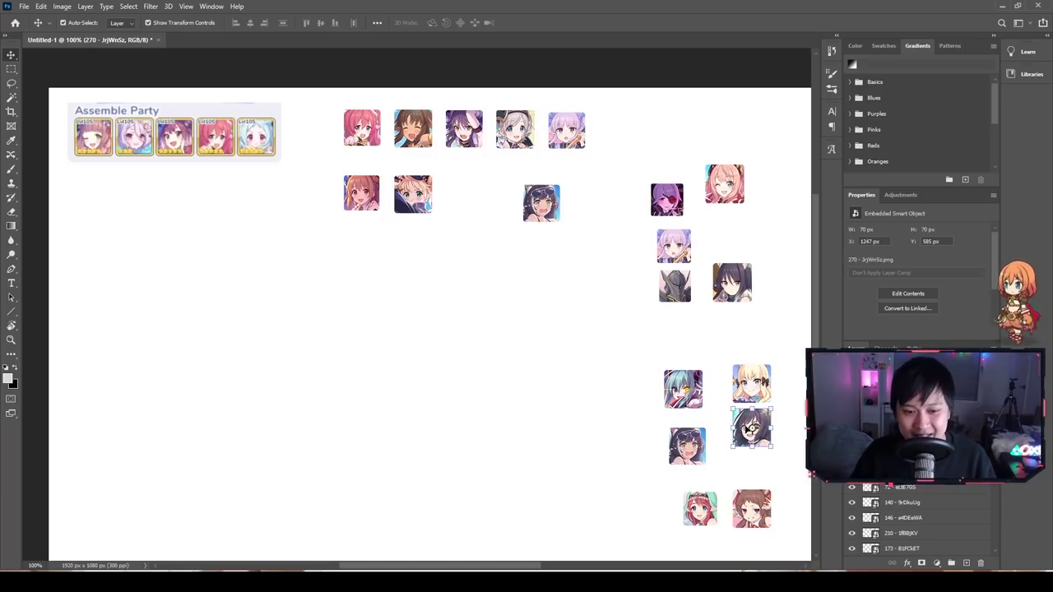
left_click(576, 130)
left_click(542, 206)
left_click_drag(550, 200, 632, 127)
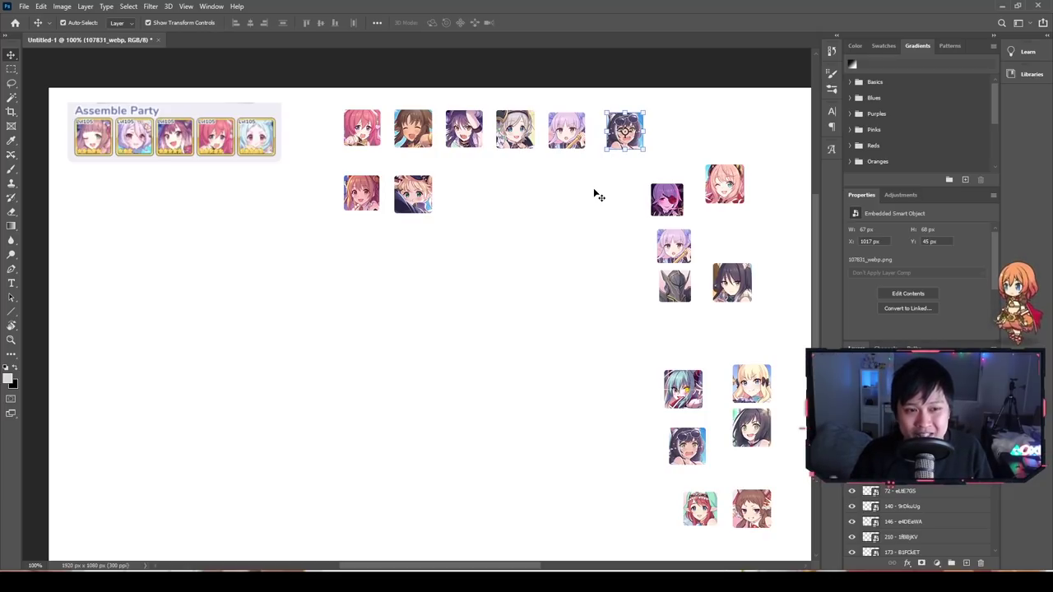
Compare the characters in the Assemble Party image with the counter portraits in the upper row.
left_click(555, 140)
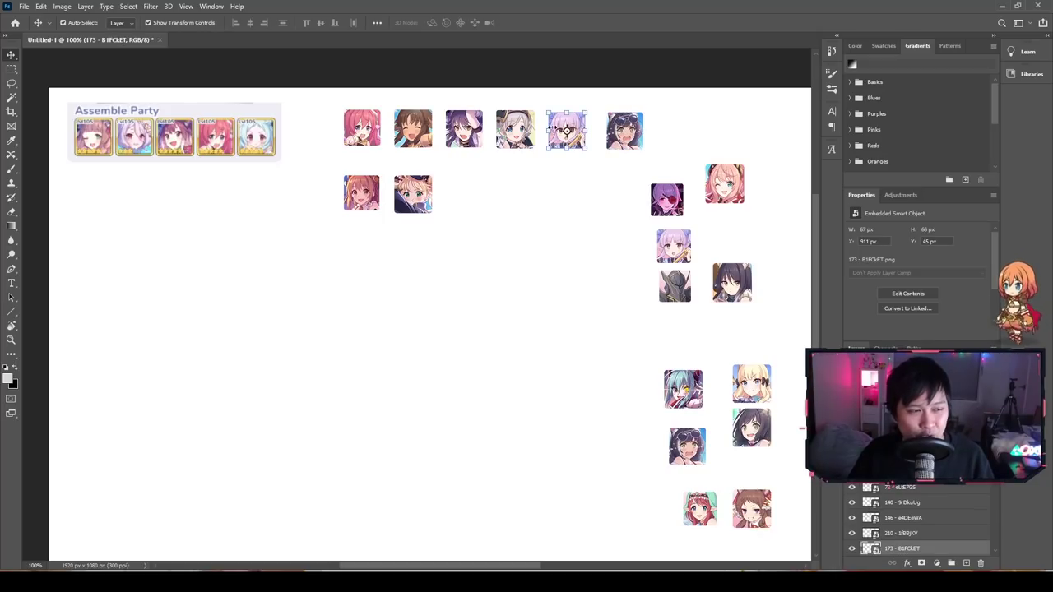
left_click(256, 144)
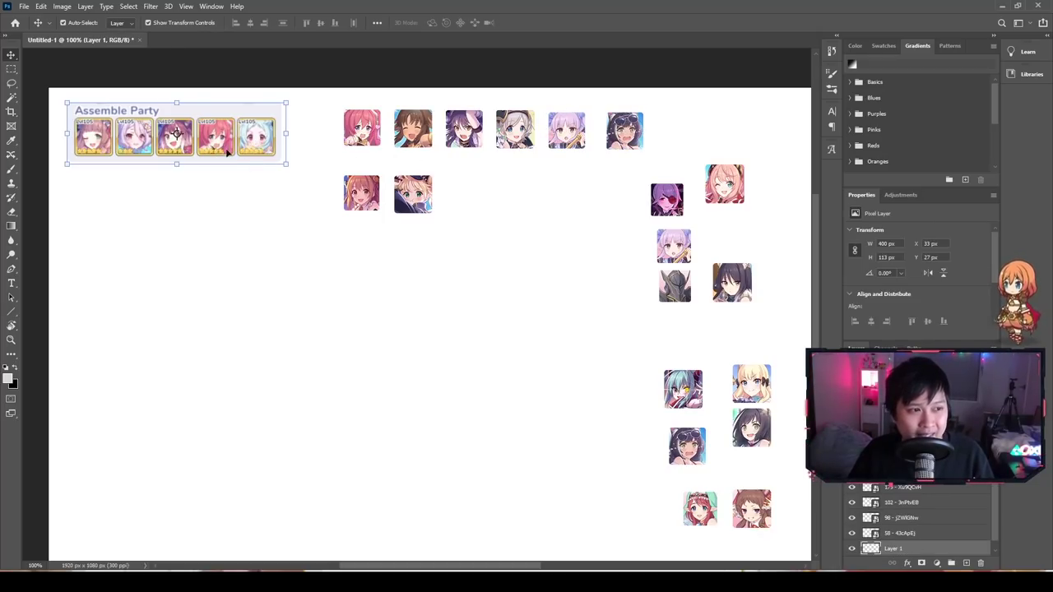
left_click(572, 144)
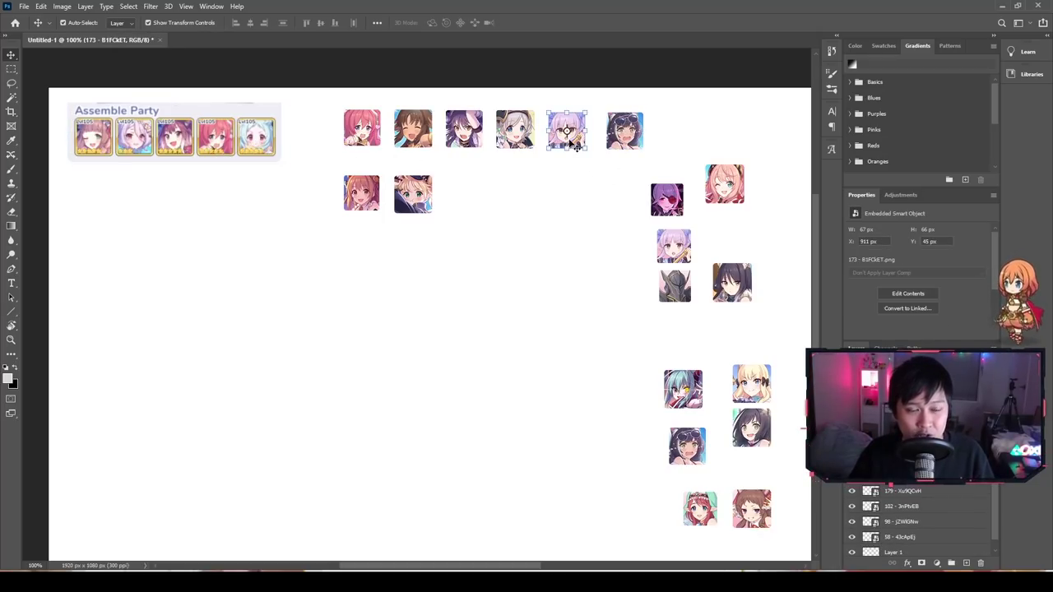
left_click(312, 144)
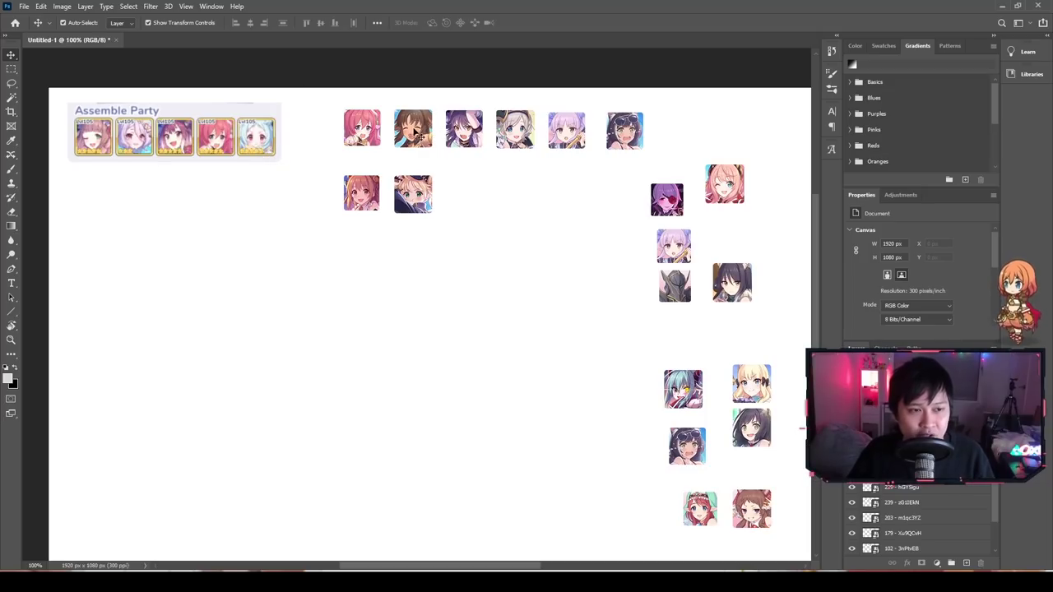
left_click(463, 129)
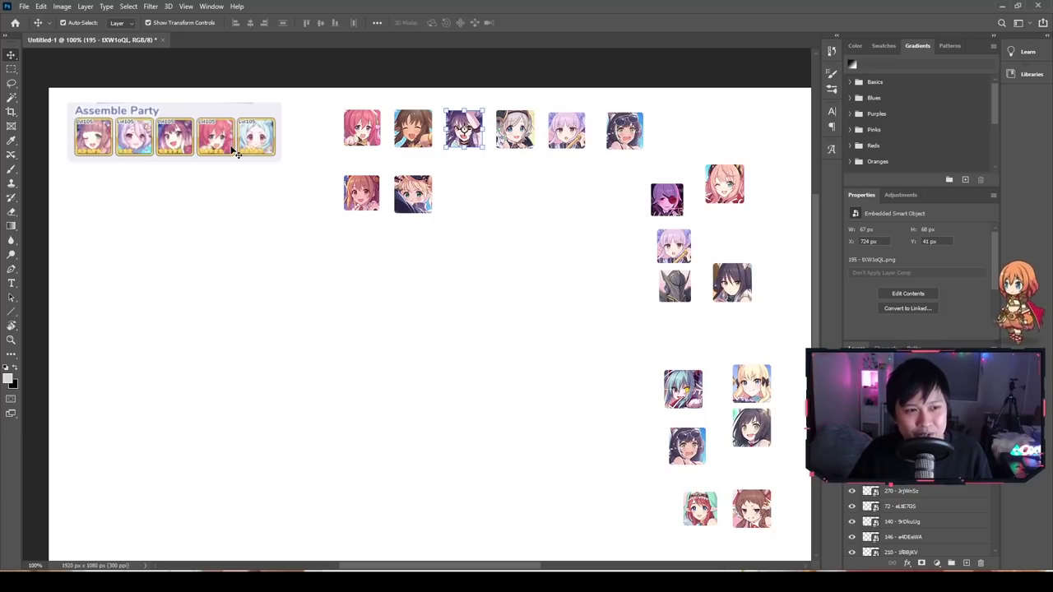
left_click(413, 132)
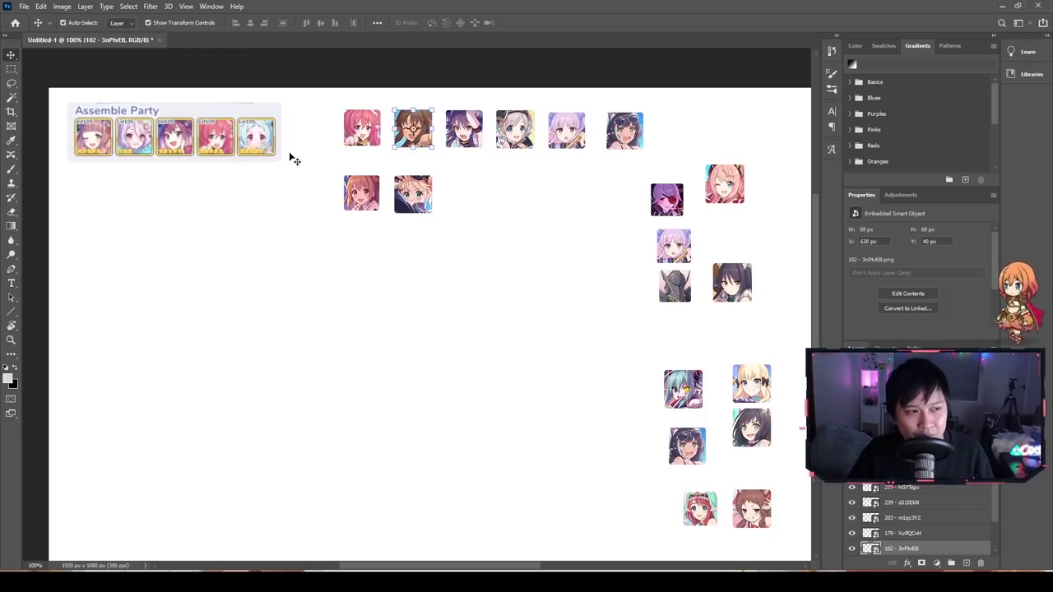
left_click(163, 173)
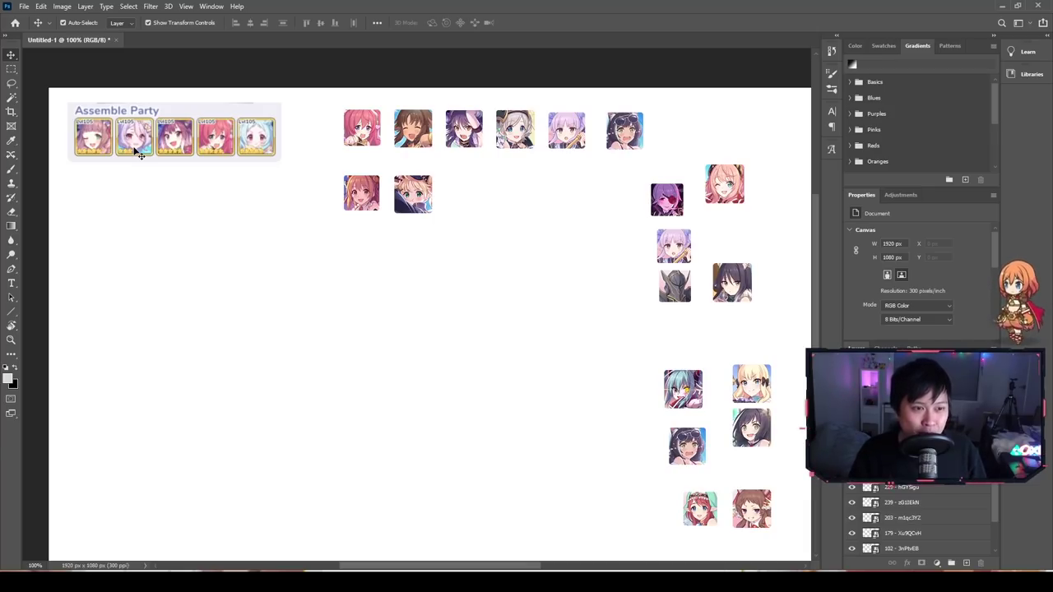
Shift the black cat-eared portrait closer to the lavender-haired one to even out the upper row's spacing.
left_click_drag(625, 130, 614, 199)
left_click_drag(617, 132, 617, 130)
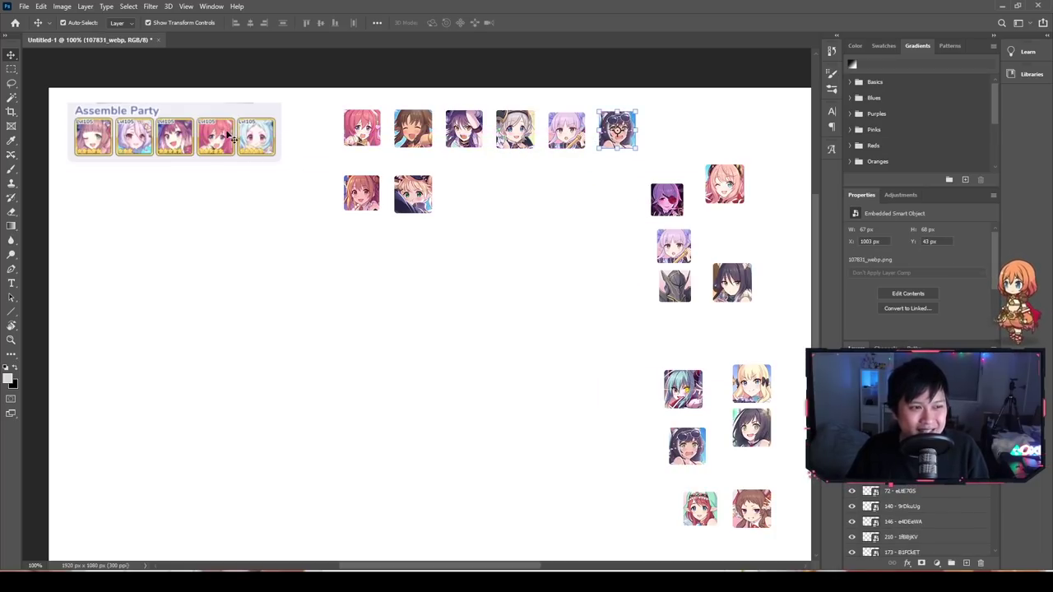
left_click(507, 171)
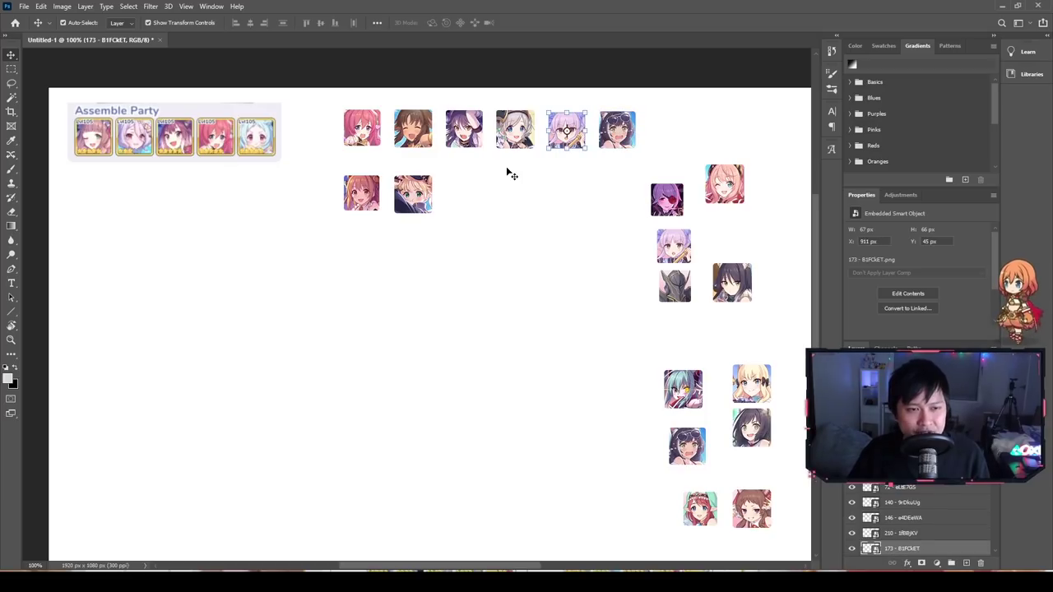
left_click(518, 144)
left_click(515, 171)
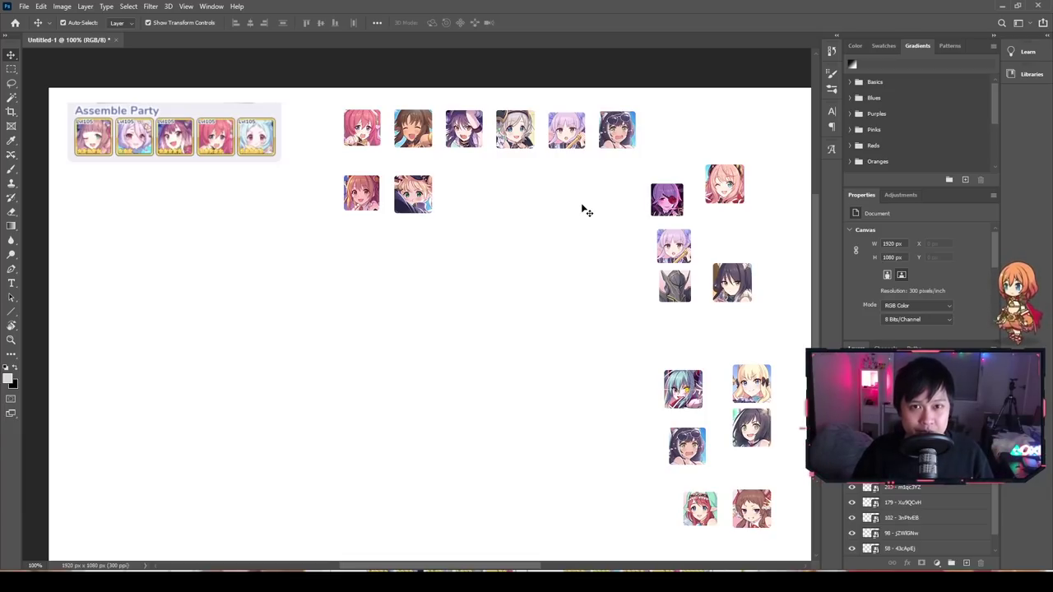
Extend the second row with the eyepatch portrait third, the black-haired portrait fourth and the original lavender-haired portrait fifth.
left_click_drag(666, 199, 461, 194)
left_click(350, 144)
left_click_drag(325, 169, 380, 110)
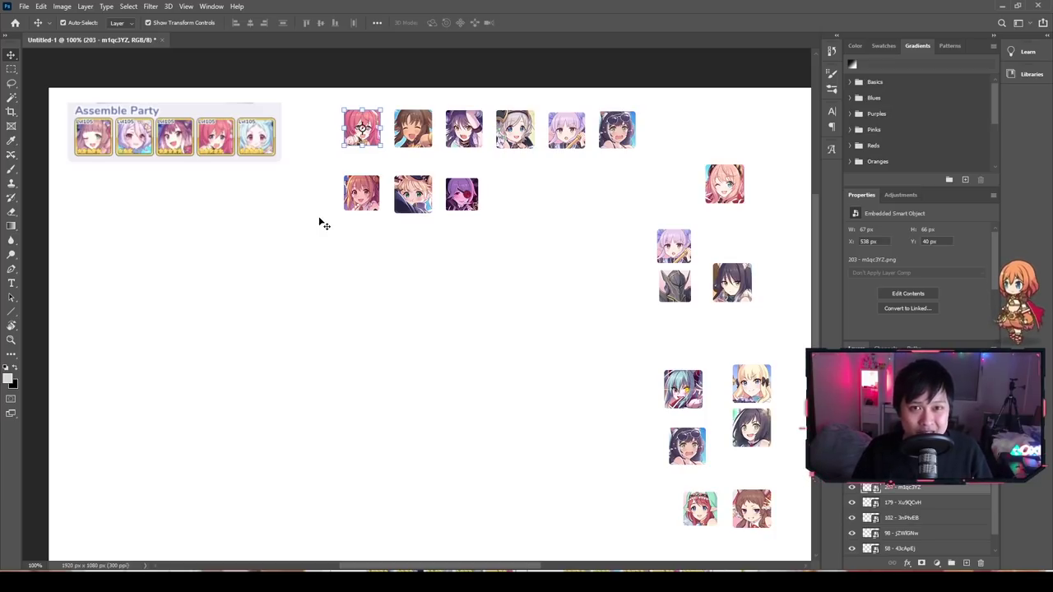
left_click_drag(313, 246, 521, 175)
left_click(675, 244)
left_click_drag(675, 244, 608, 192)
left_click_drag(731, 284, 513, 189)
left_click_drag(607, 194, 585, 197)
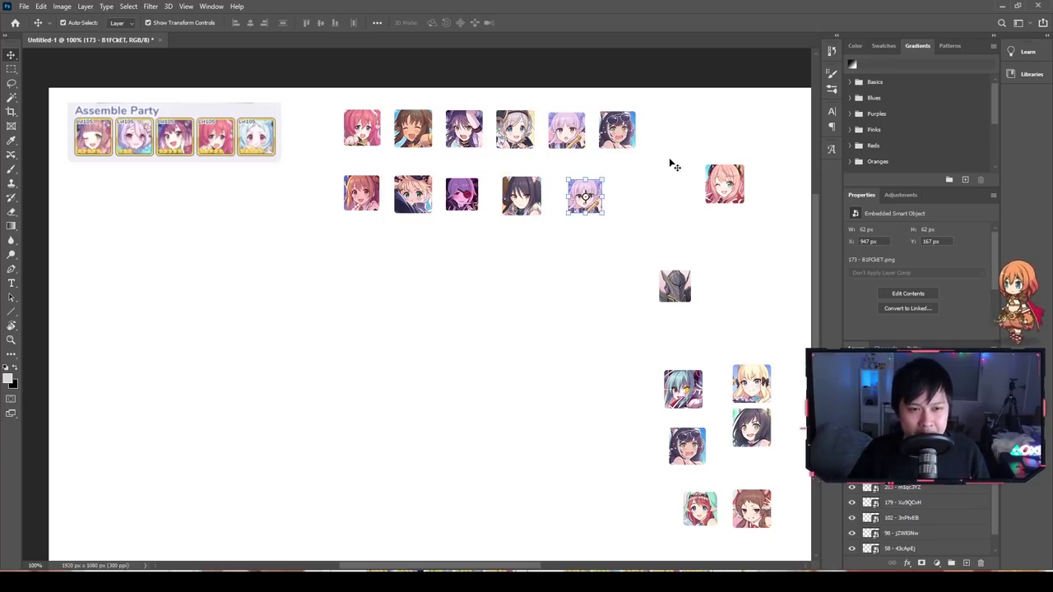
Select all six portraits in the upper row together.
left_click_drag(654, 163, 289, 107)
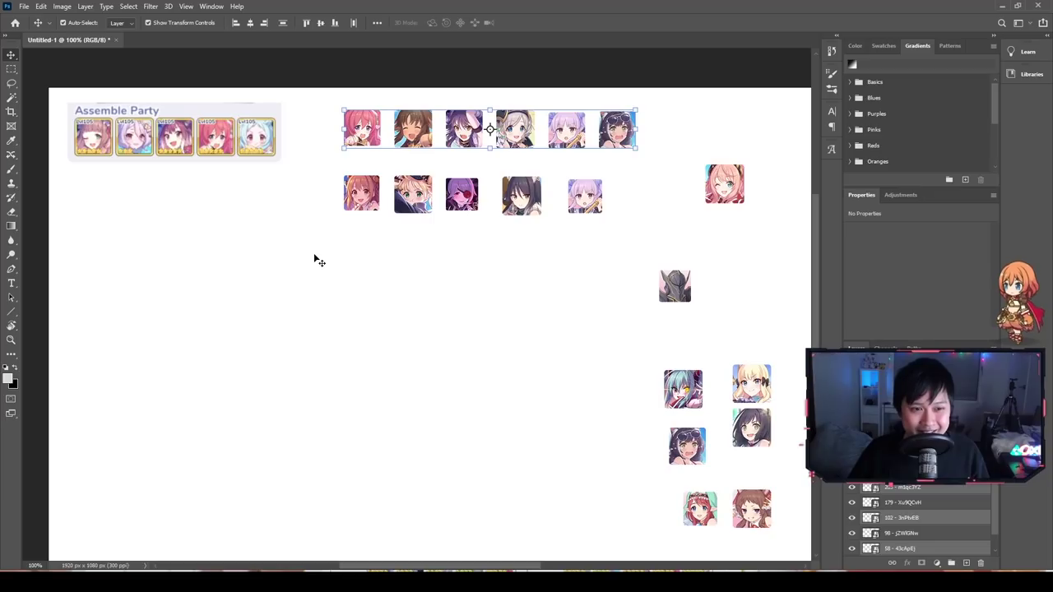
Examine the orange-haired, blond and eyepatch portraits that open the second row.
left_click_drag(294, 239, 658, 173)
left_click(580, 260)
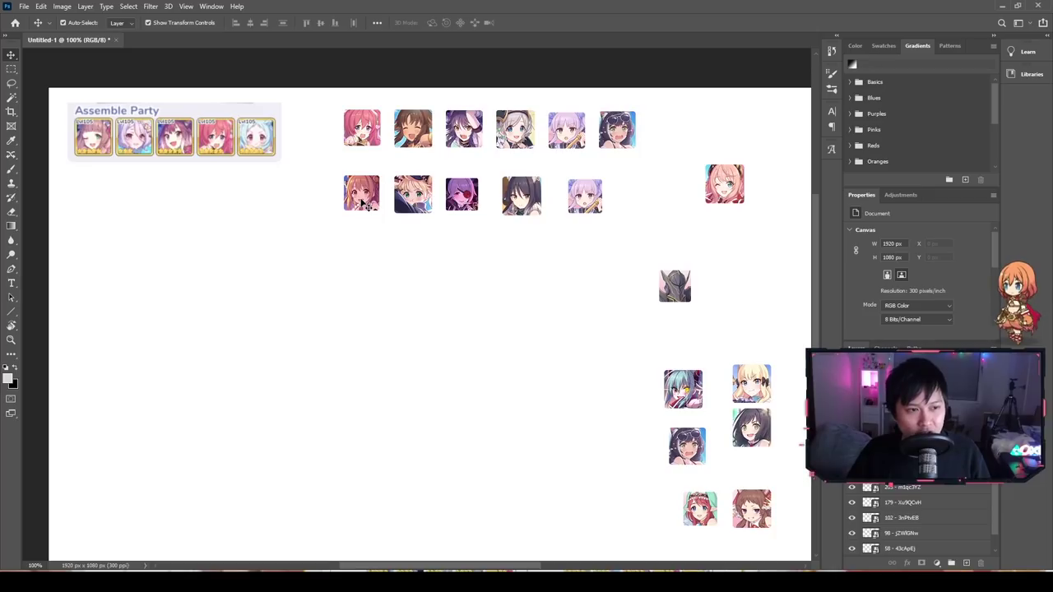
left_click(412, 195)
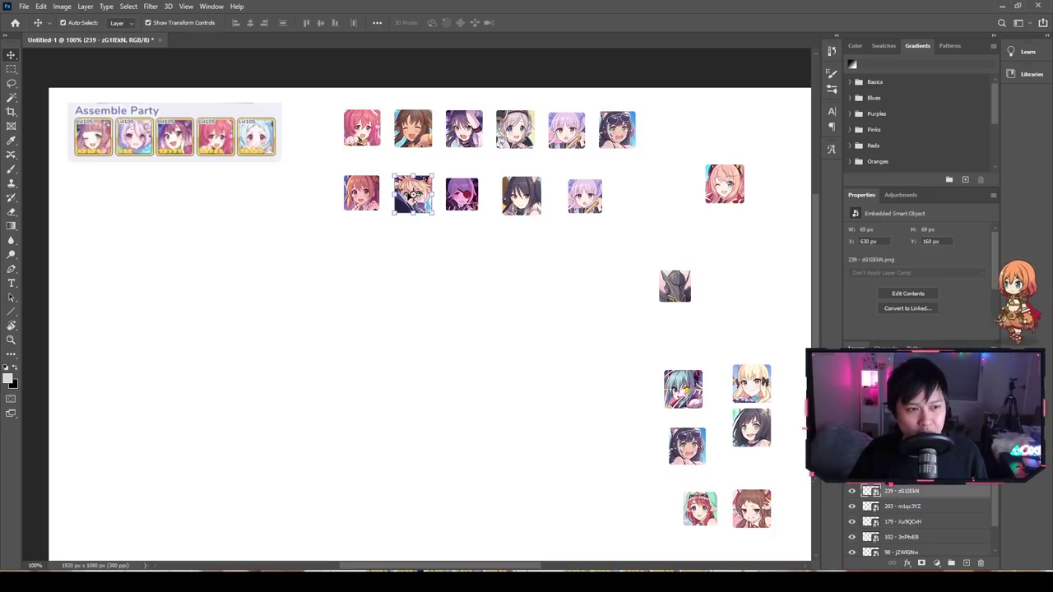
left_click(360, 229)
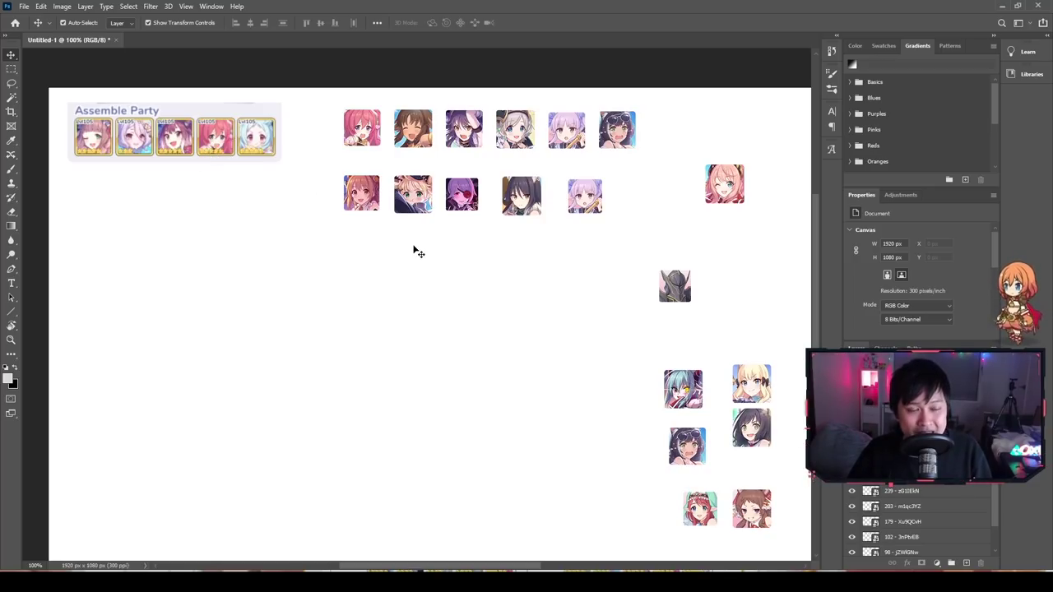
left_click(365, 196)
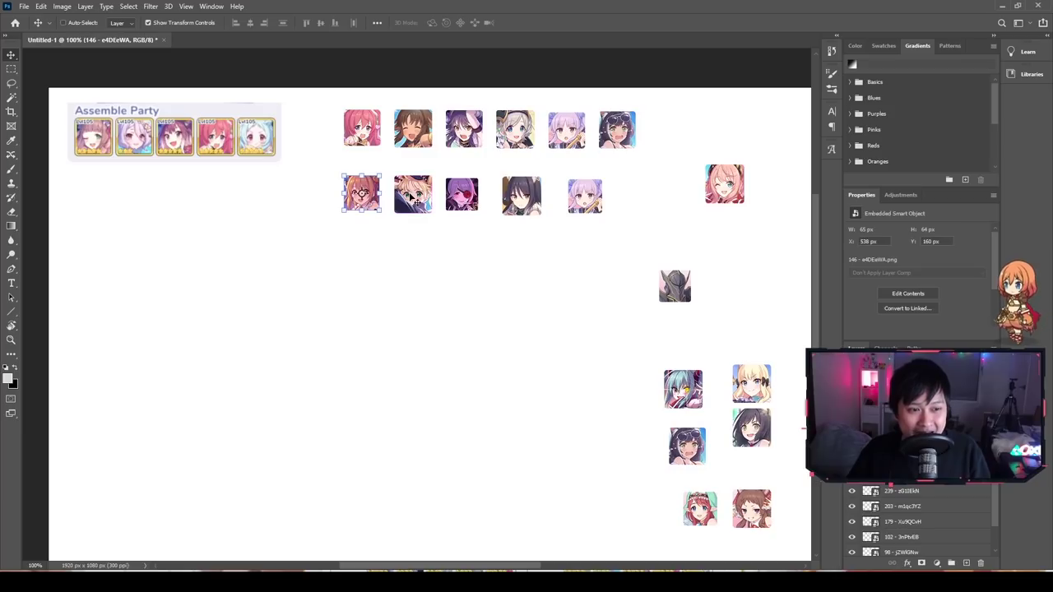
left_click_drag(424, 212, 429, 230)
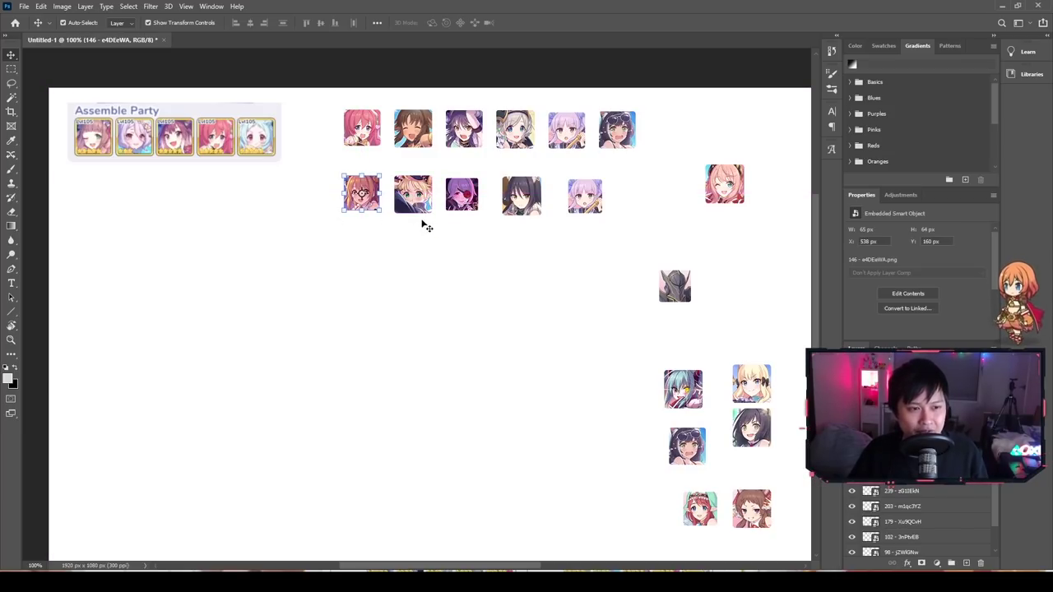
left_click(414, 202)
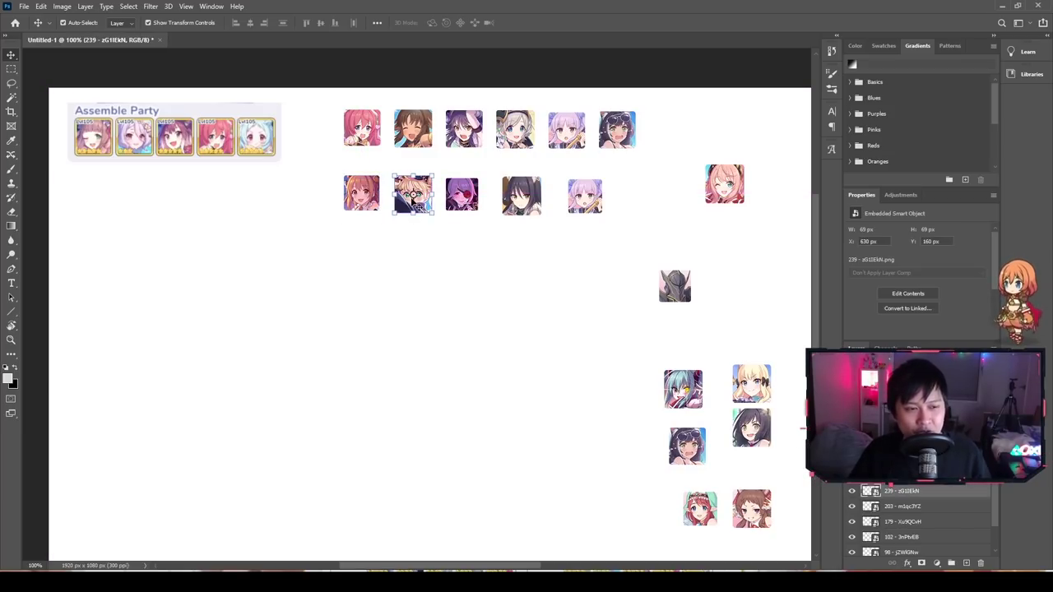
left_click(464, 202)
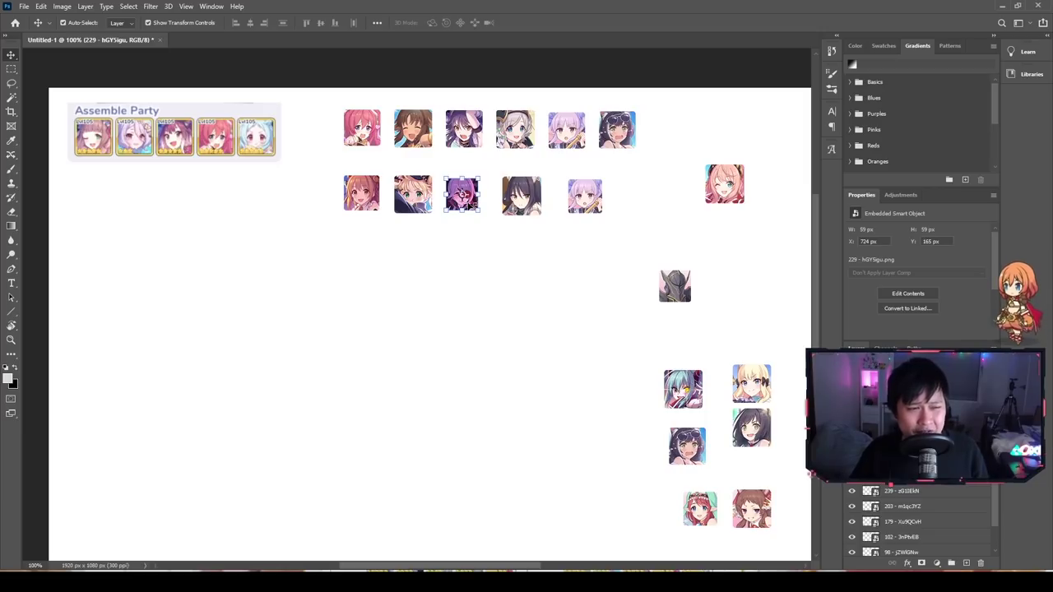
left_click(290, 178)
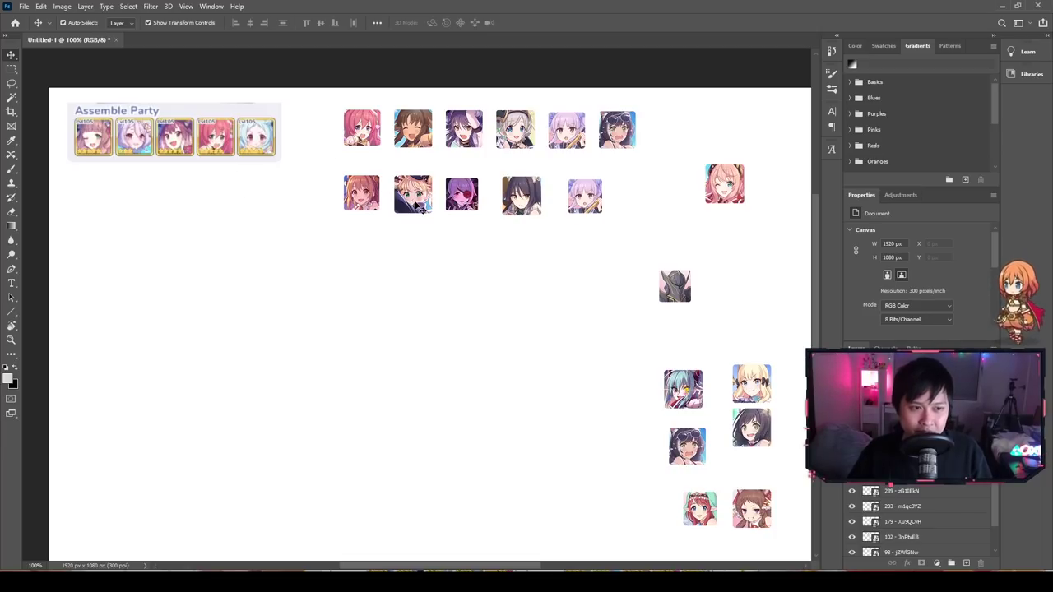
Replace the second row's black-haired fourth portrait with the pink-haired winking one, setting the black-haired portrait aside among the spares.
left_click(521, 196)
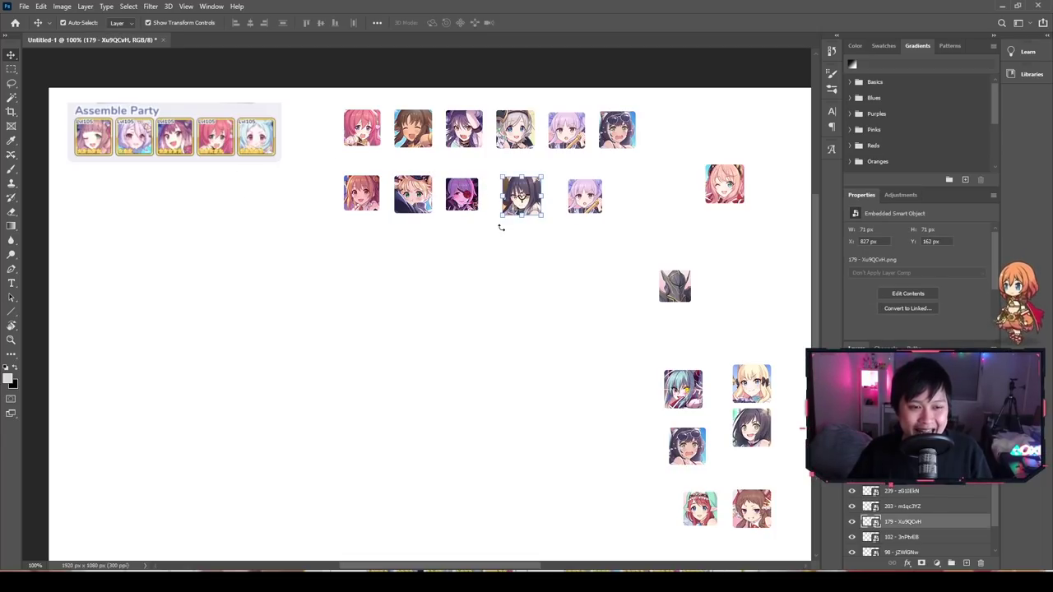
left_click_drag(535, 197, 758, 252)
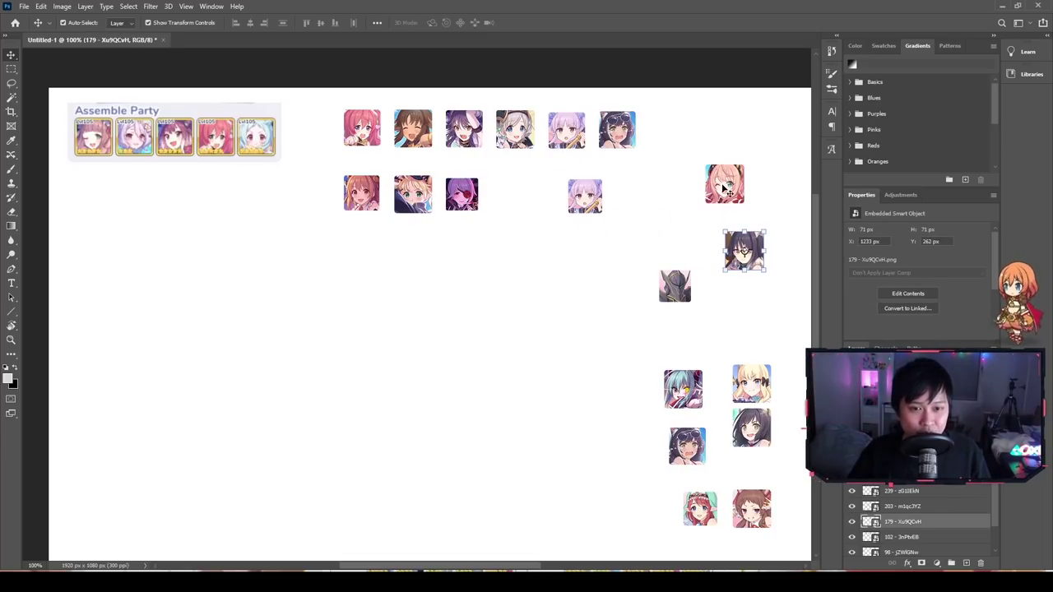
left_click(723, 185)
left_click_drag(724, 185, 523, 197)
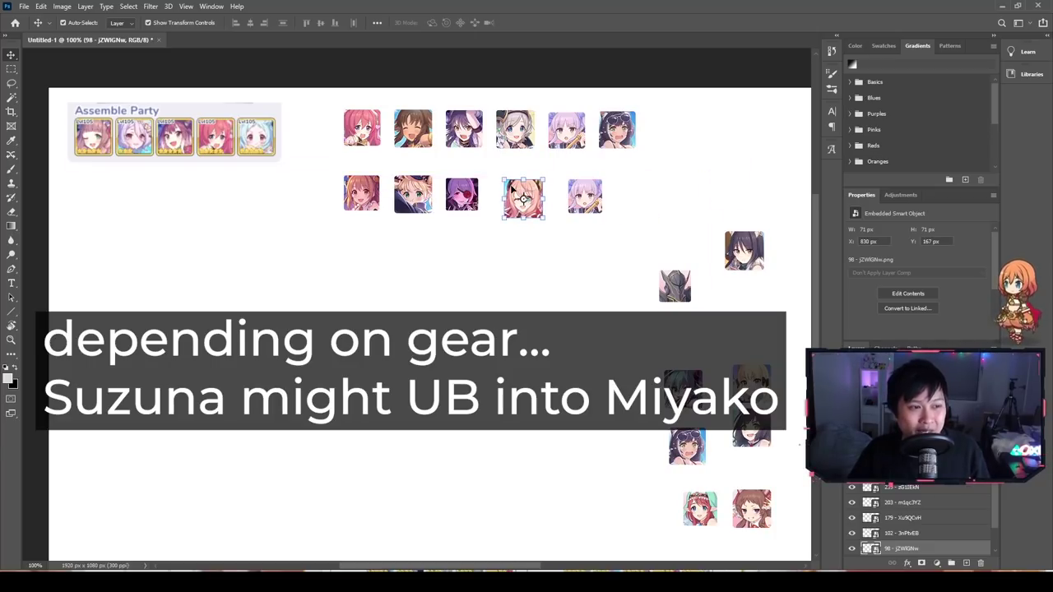
left_click_drag(523, 197, 522, 198)
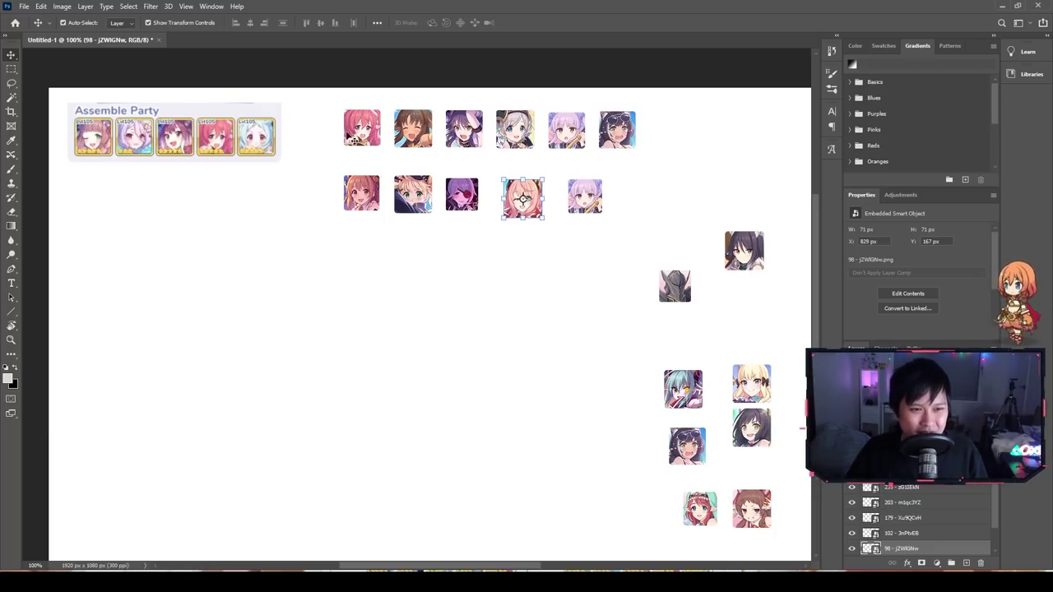
Paste a second Assemble Party image and place it below the first one, leaving a gap between them.
left_click(444, 236)
left_click_drag(653, 247, 414, 251)
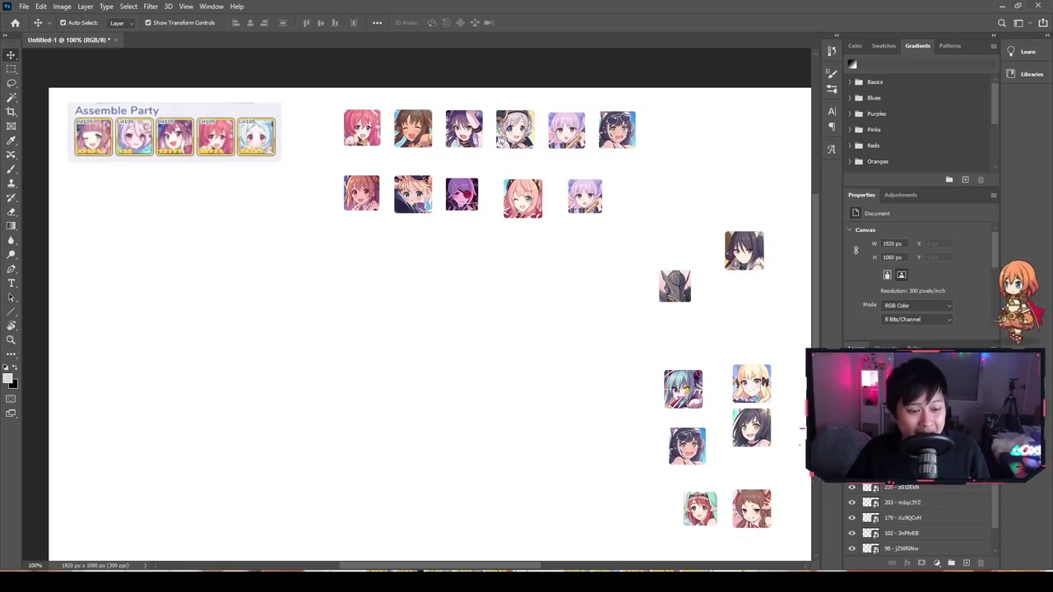
key("ctrl+v")
left_click_drag(177, 295, 179, 301)
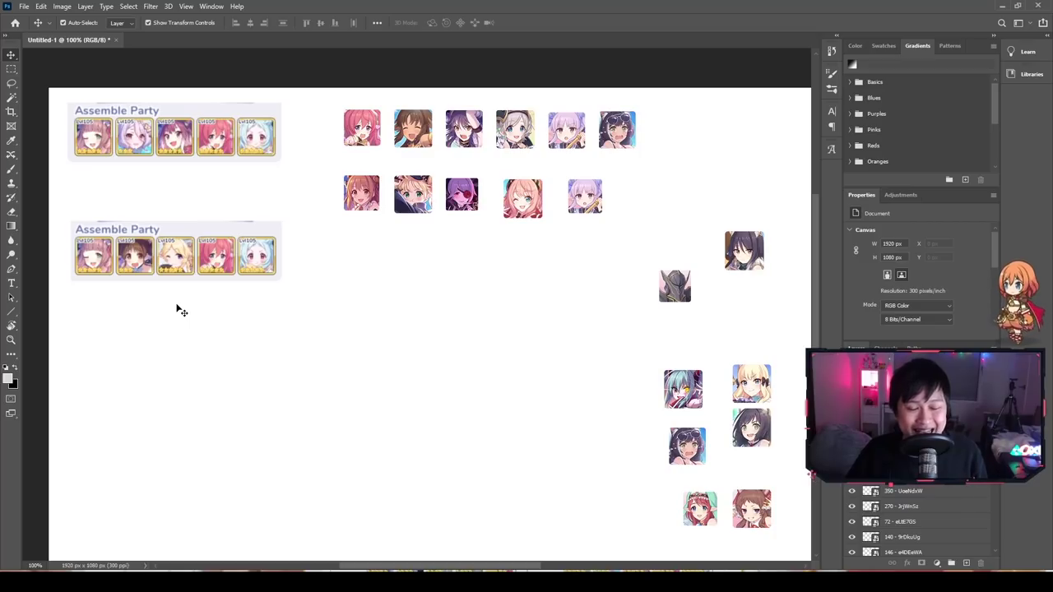
left_click(239, 268)
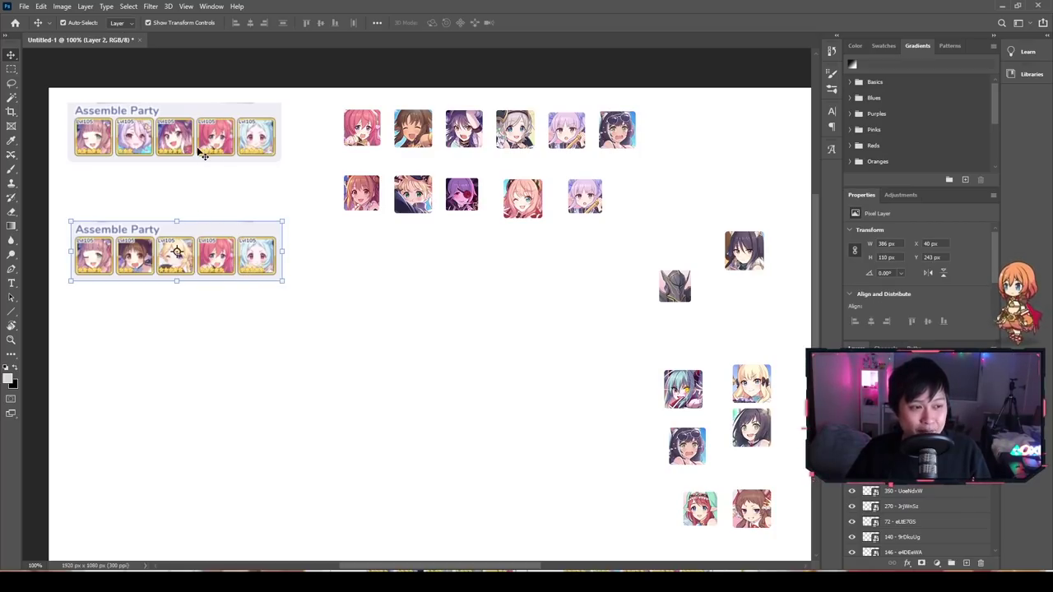
left_click(345, 276)
Start a third row beside the second Assemble Party image with the helmeted, tan brown-haired, purple-haired and silver-haired portraits.
left_click(676, 285)
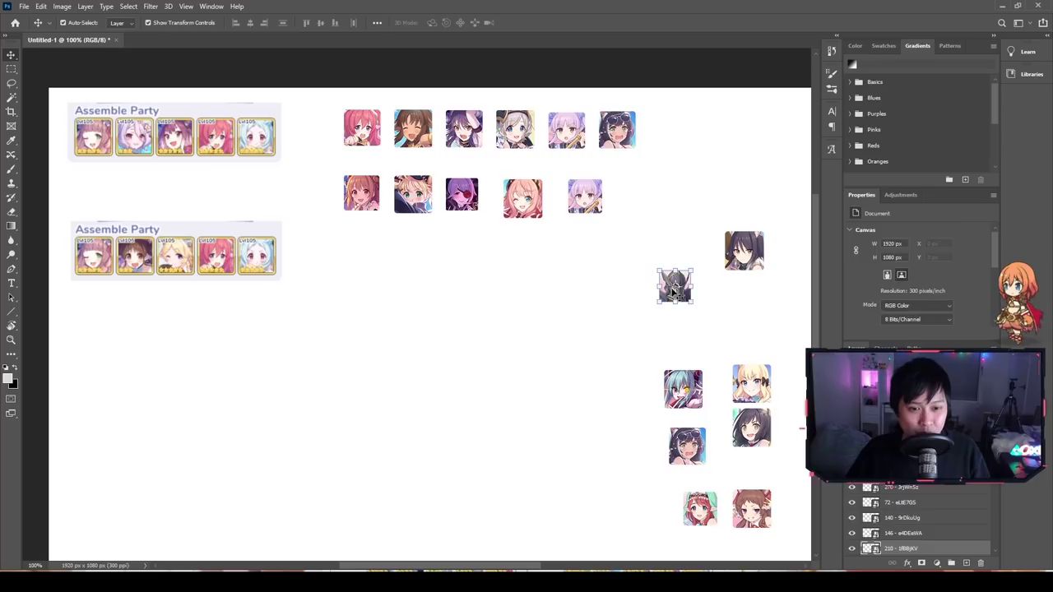
left_click_drag(682, 280, 370, 260)
left_click(366, 132)
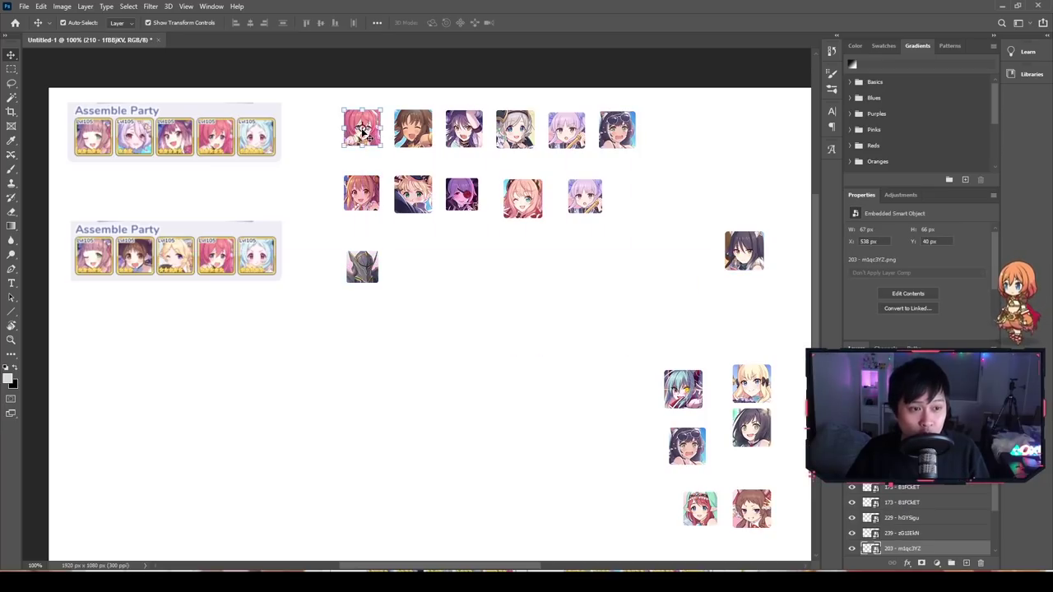
left_click_drag(427, 143, 423, 282)
left_click_drag(473, 128, 464, 269)
left_click_drag(530, 130, 519, 268)
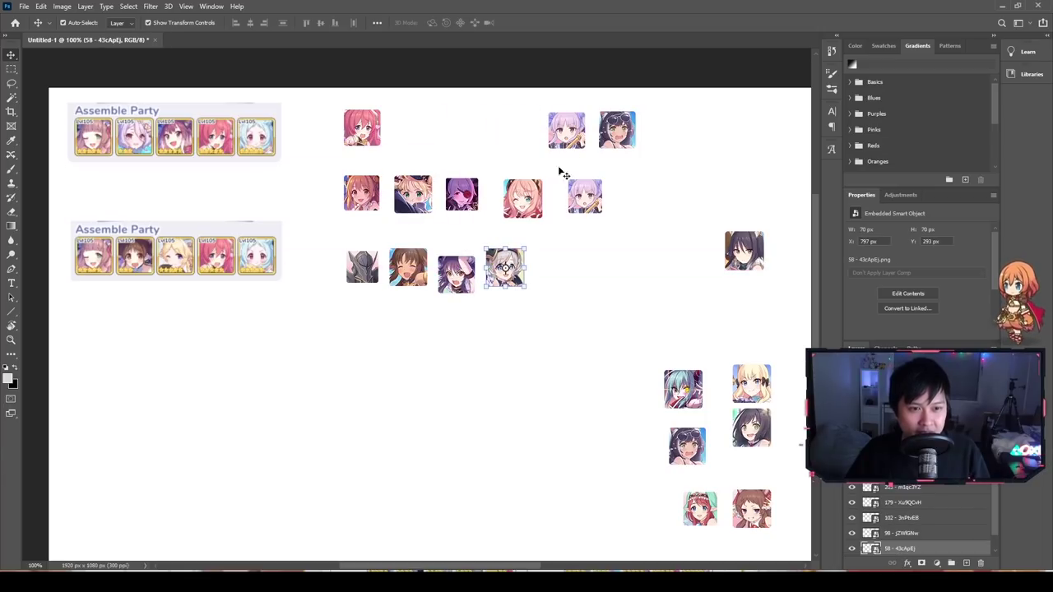
Move the upper row's lavender-haired portrait to fifth place in the third row and the black cat-eared portrait directly beneath it.
left_click(567, 131)
left_click_drag(568, 131, 549, 273)
left_click_drag(617, 130, 550, 320)
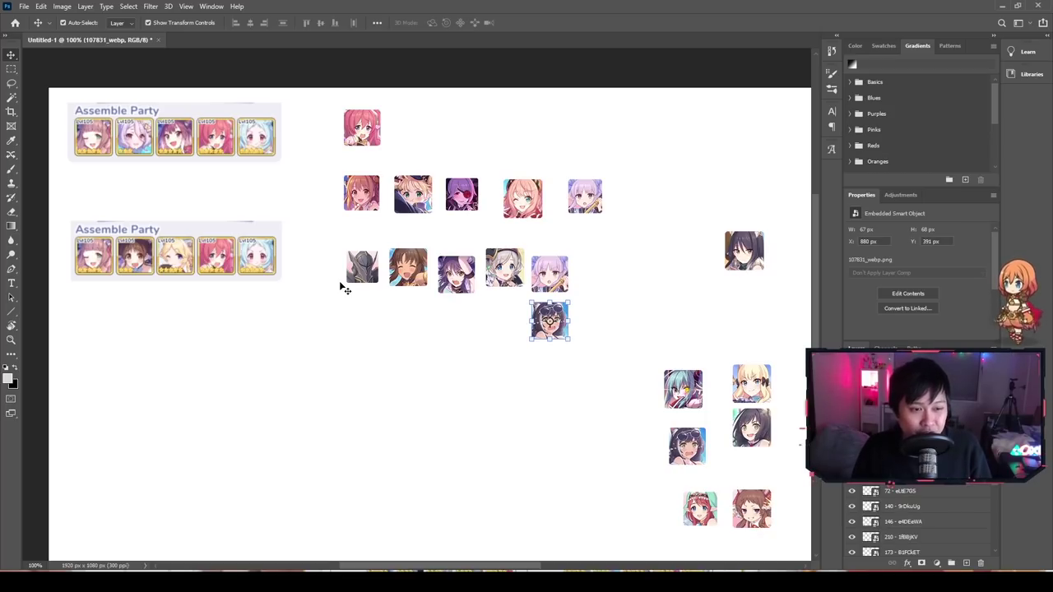
left_click(247, 317)
Try the pink-haired portrait at the helmeted portrait's spot in the third row and return it to the upper row.
left_click(368, 132)
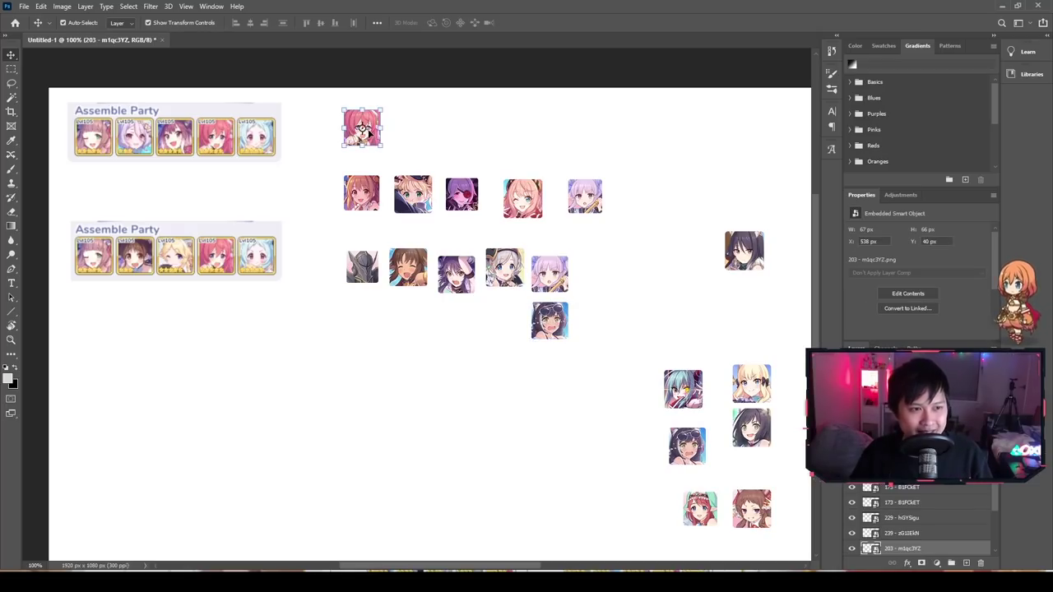
left_click_drag(368, 132, 359, 299)
left_click_drag(367, 273, 372, 134)
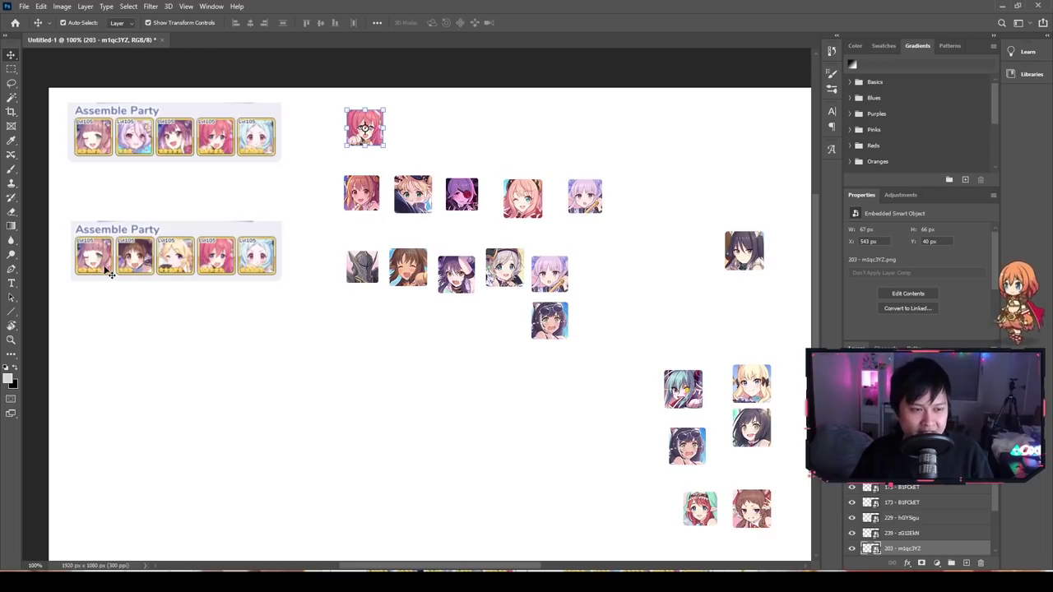
left_click(373, 317)
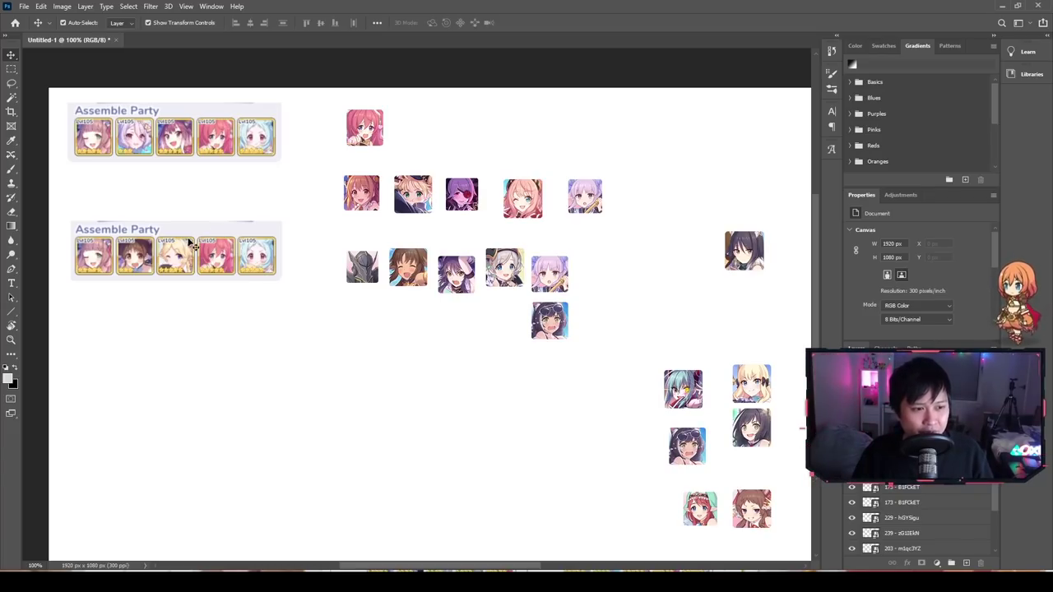
Raise the purple-haired portrait in line with the third row and place the black cat-eared portrait sixth at its end.
left_click_drag(569, 325, 586, 362)
left_click_drag(458, 277, 457, 270)
left_click_drag(573, 354, 603, 262)
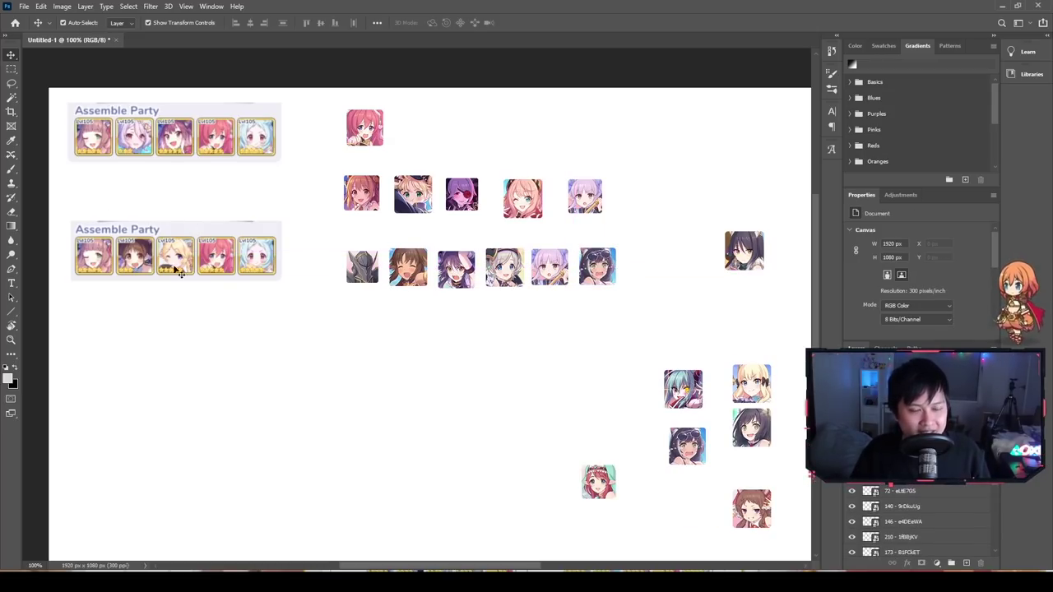
Cover the second character in the second Assemble Party image with the red-haired portrait on a green background.
left_click(610, 484)
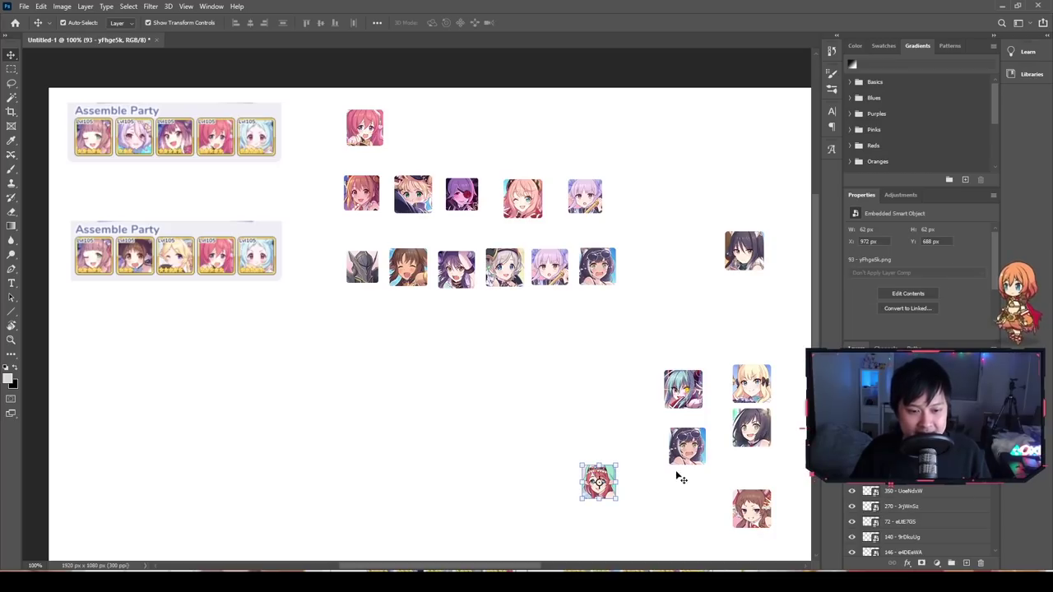
left_click_drag(599, 483, 130, 255)
left_click(156, 306)
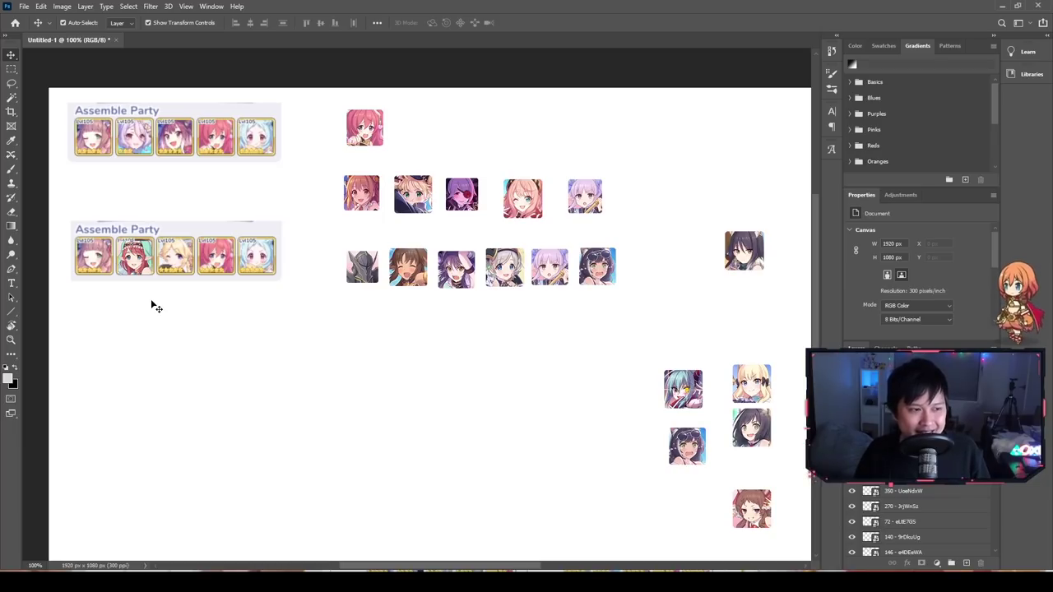
Compare the third row's first five portraits with the characters in the second Assemble Party image.
left_click_drag(329, 298, 567, 233)
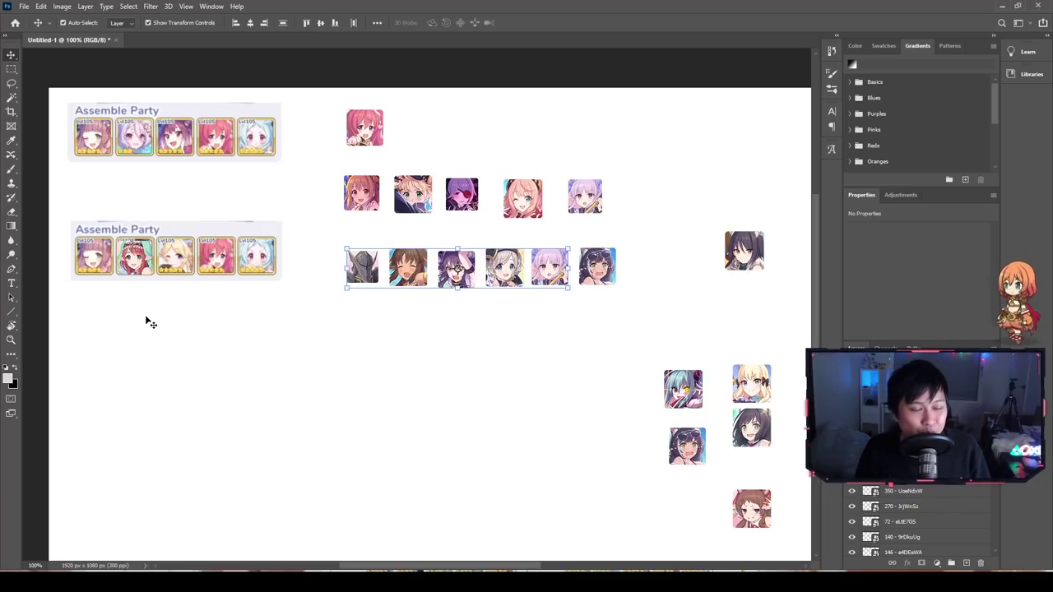
left_click_drag(294, 322, 52, 218)
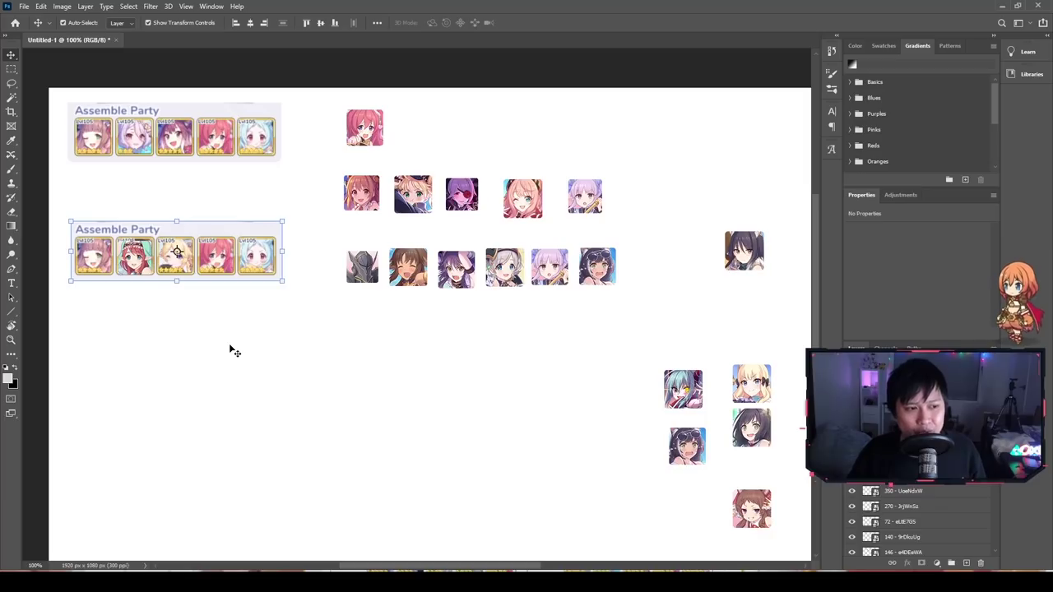
left_click(335, 357)
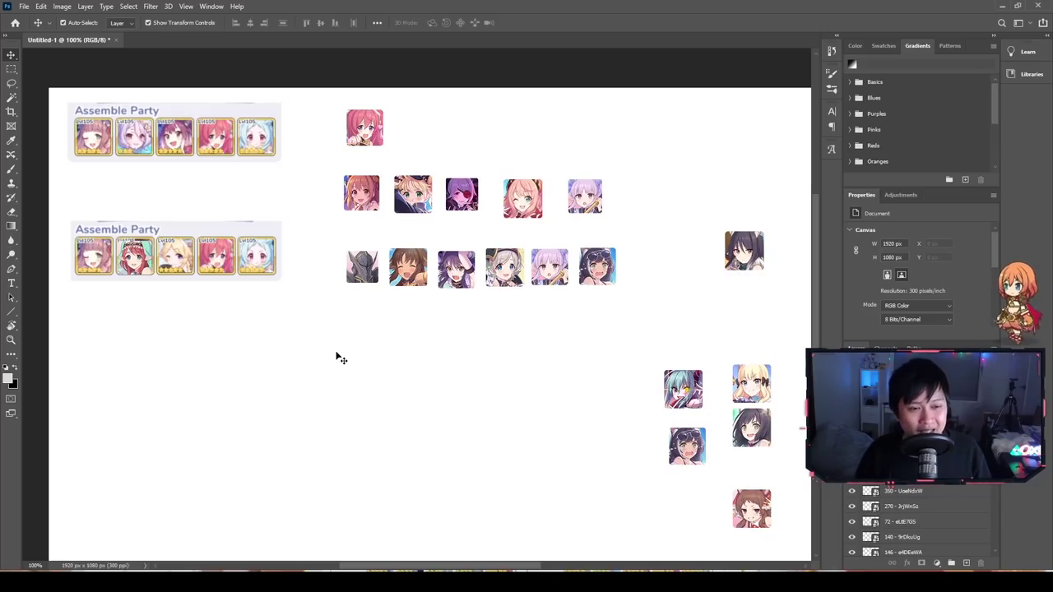
left_click_drag(291, 301, 60, 210)
left_click(60, 210)
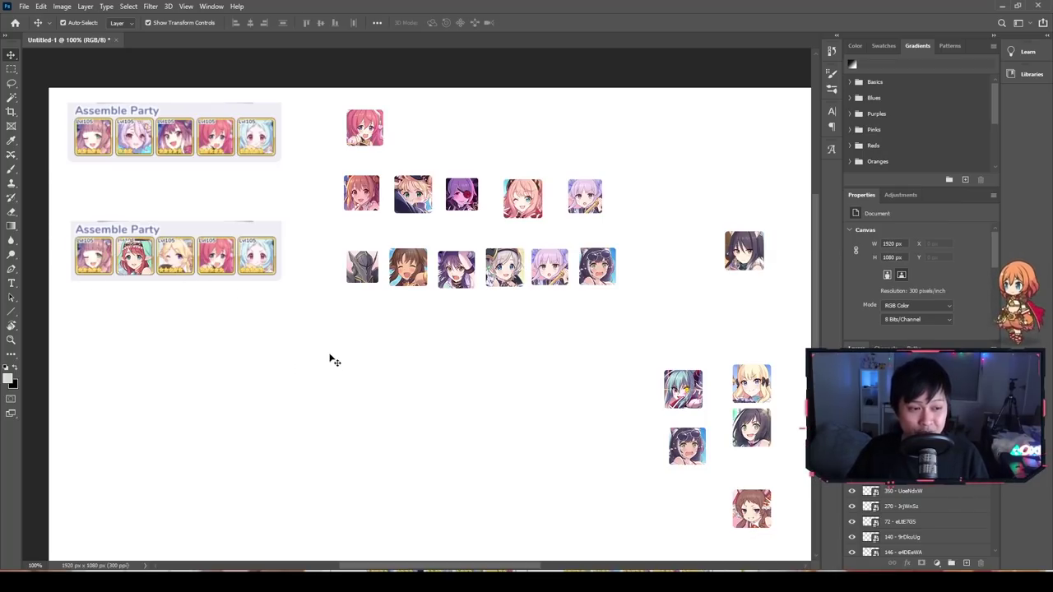
Switch to the pcrdfans battle page in the browser and review the winning teams listed against the defending party.
key("alt+Tab")
scroll(562, 293, "down", 3)
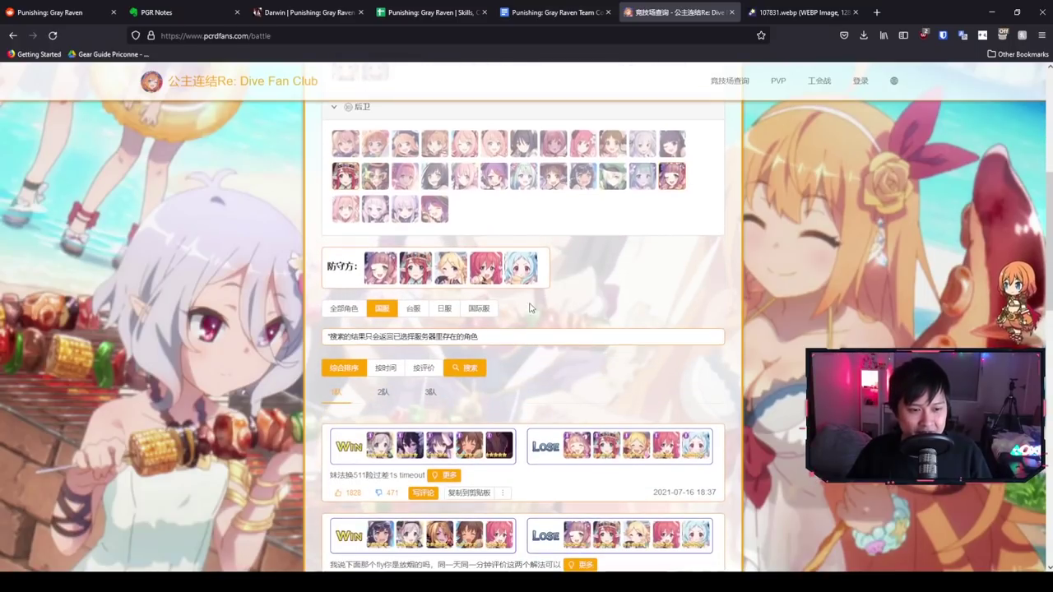
left_click_drag(358, 258, 309, 254)
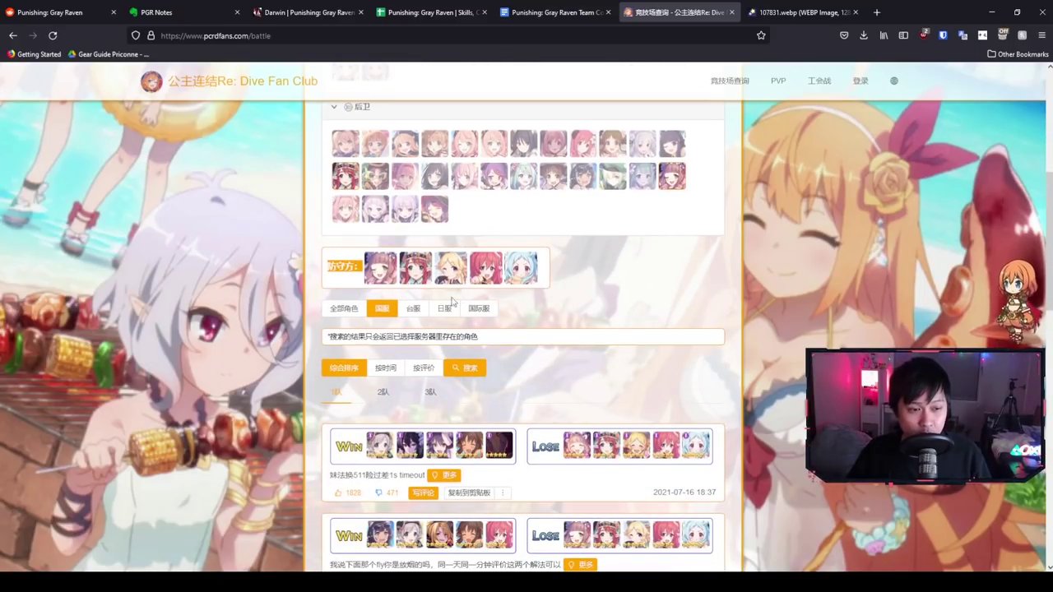
scroll(499, 348, "down", 8)
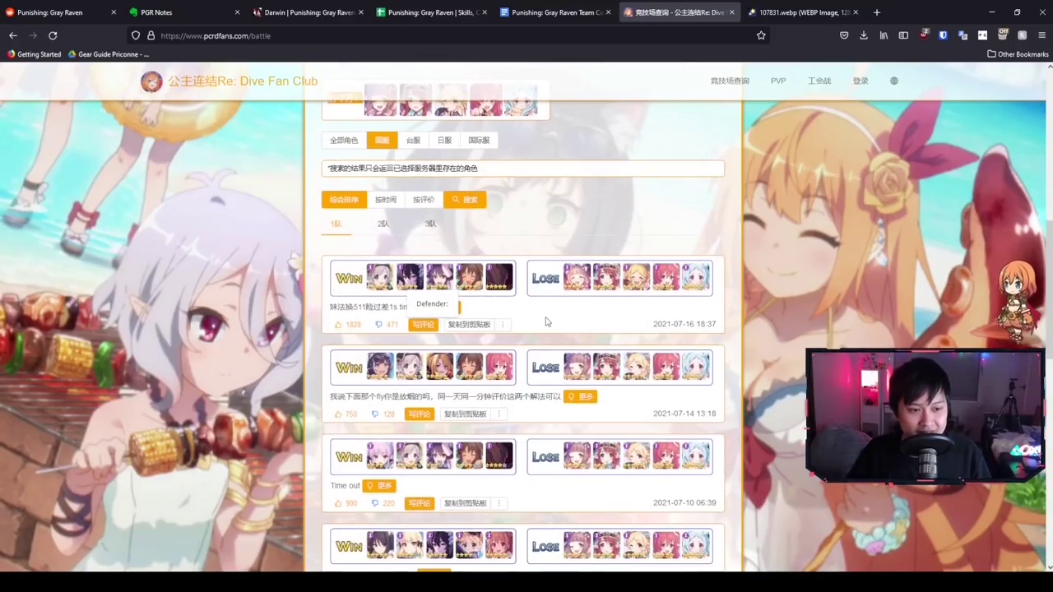
scroll(498, 348, "down", 7)
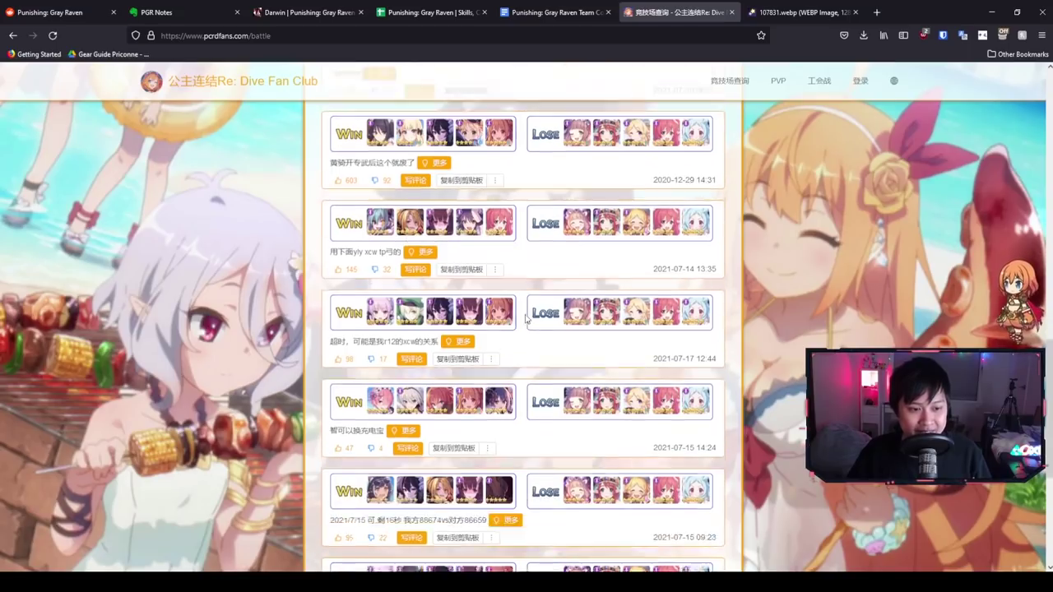
left_click(698, 448)
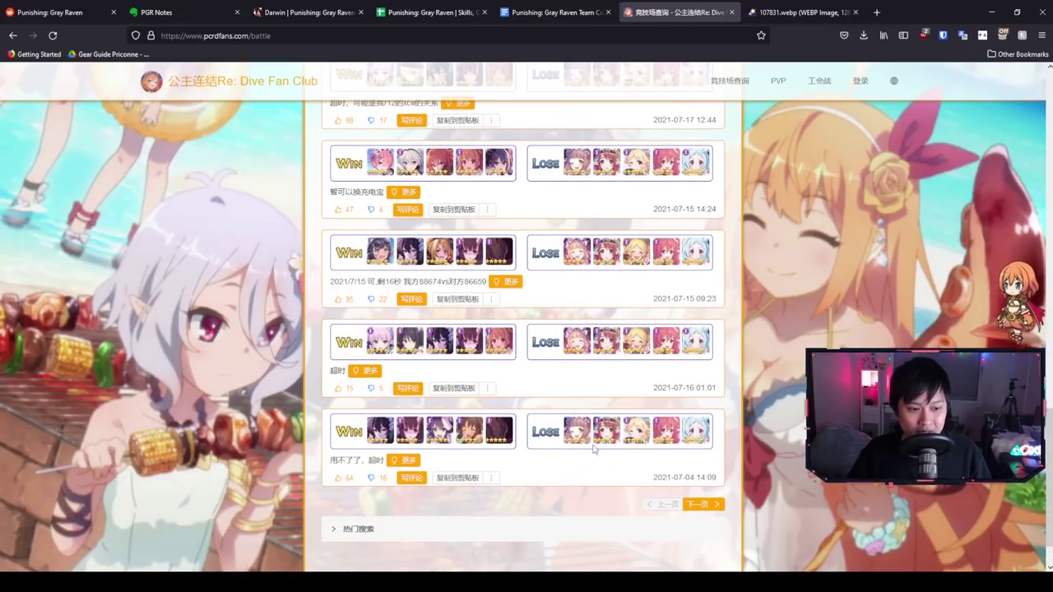
scroll(476, 378, "up", 5)
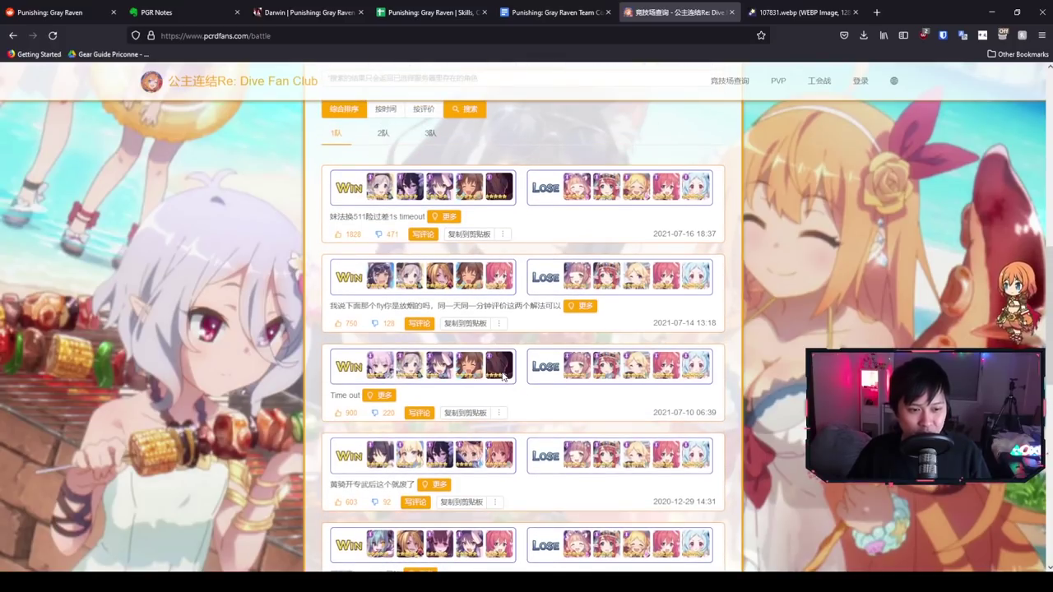
Review the remaining winning teams against the defending party, including those on the next page of results.
scroll(504, 377, "down", 1)
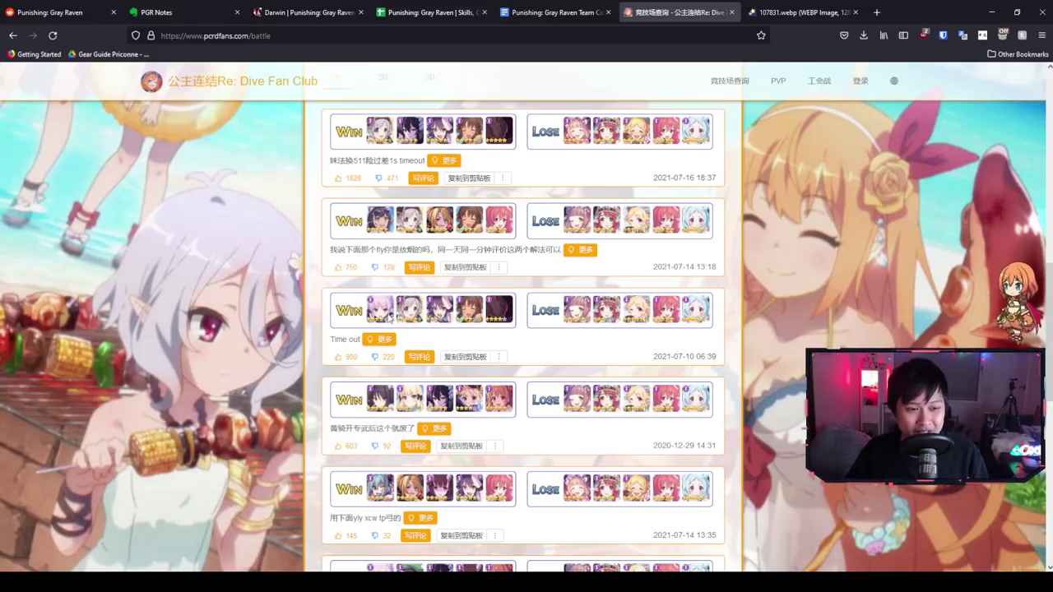
scroll(388, 319, "down", 10)
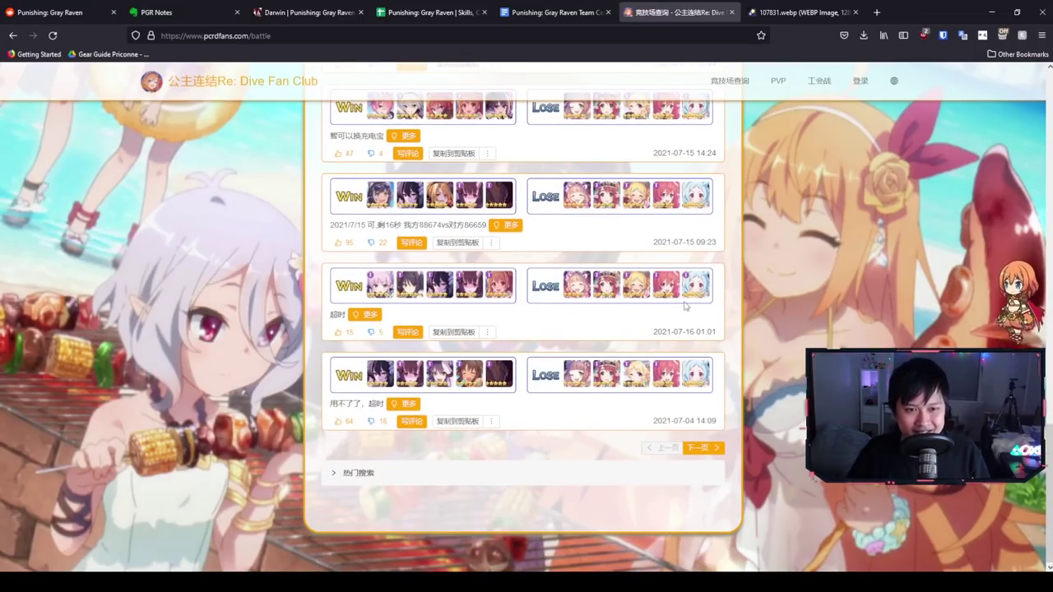
left_click(700, 448)
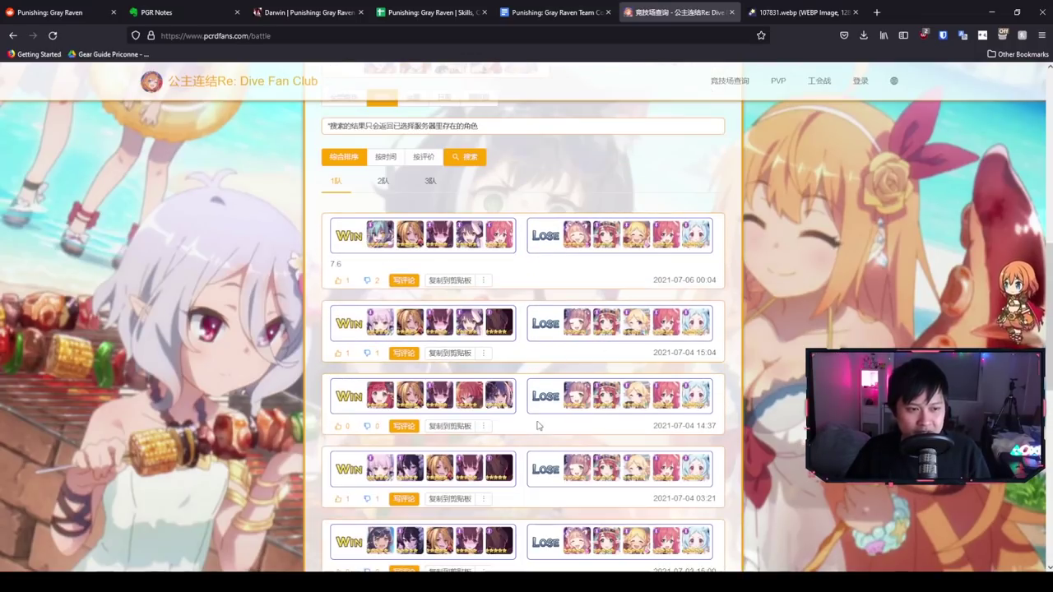
scroll(625, 475, "down", 10)
scroll(625, 475, "down", 2)
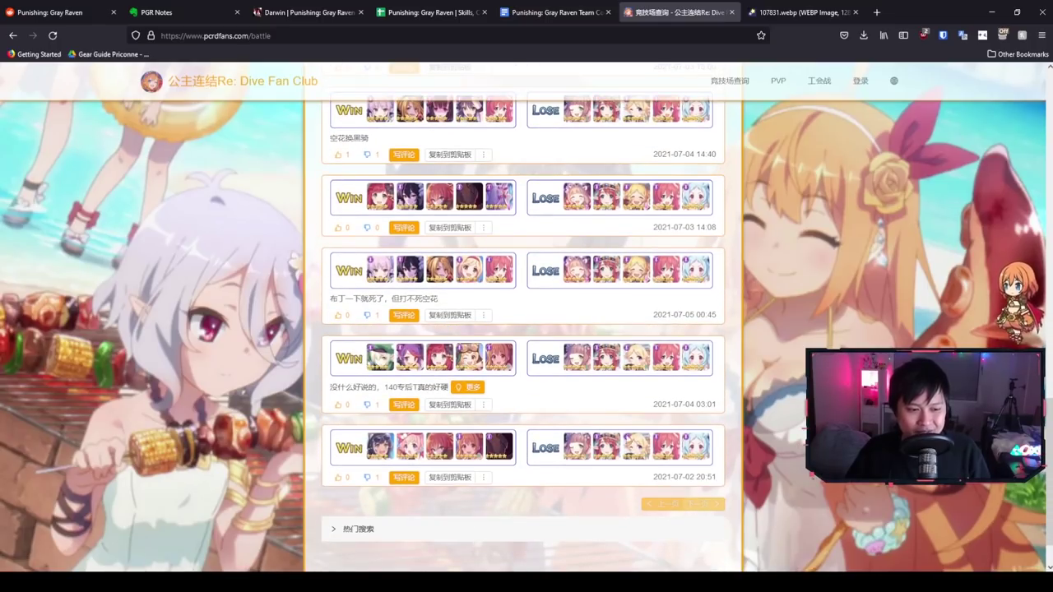
scroll(539, 395, "up", 5)
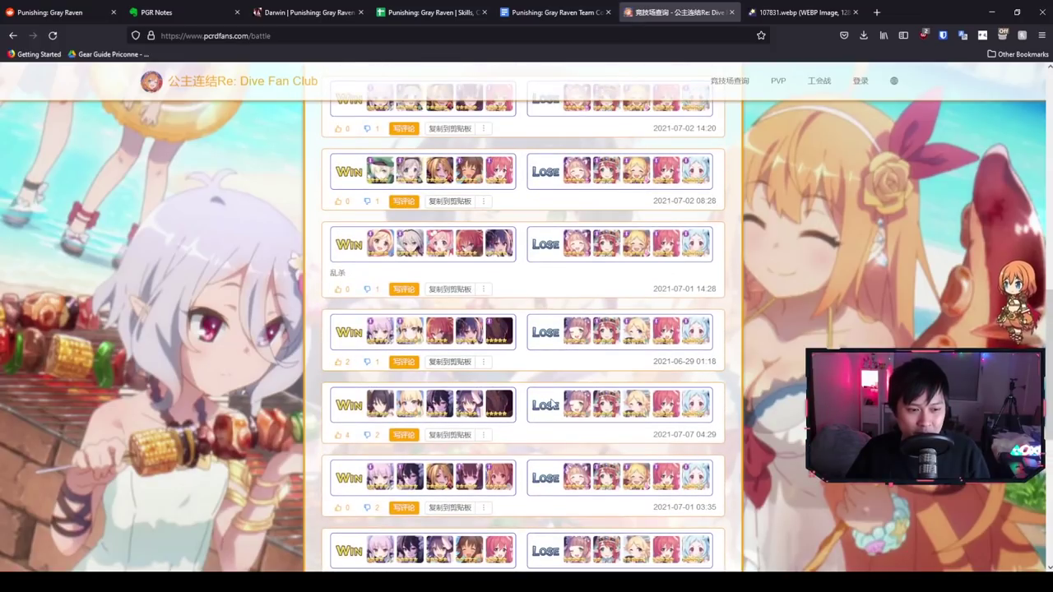
scroll(475, 375, "down", 2)
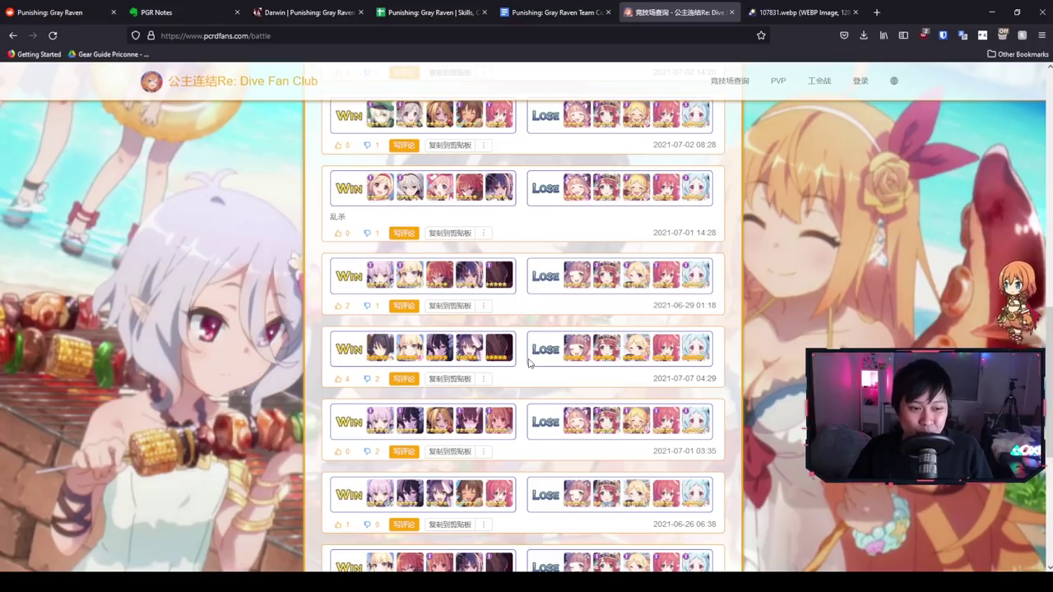
scroll(526, 364, "up", 2)
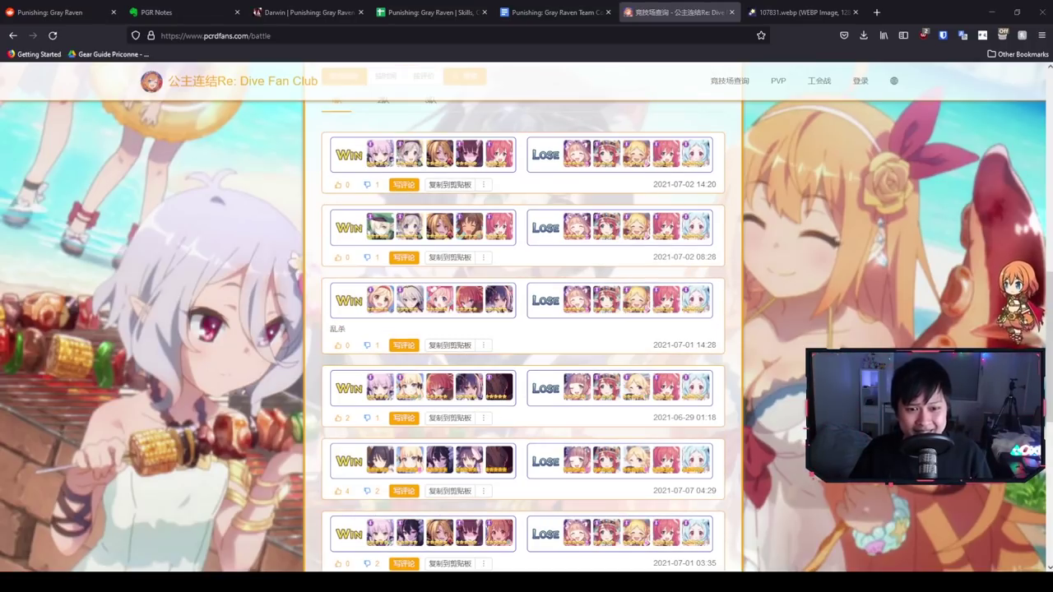
Switch to Photoshop and nudge the Rank 43rd image with the two lower Assemble Party rows slightly right and down.
key("alt+Tab")
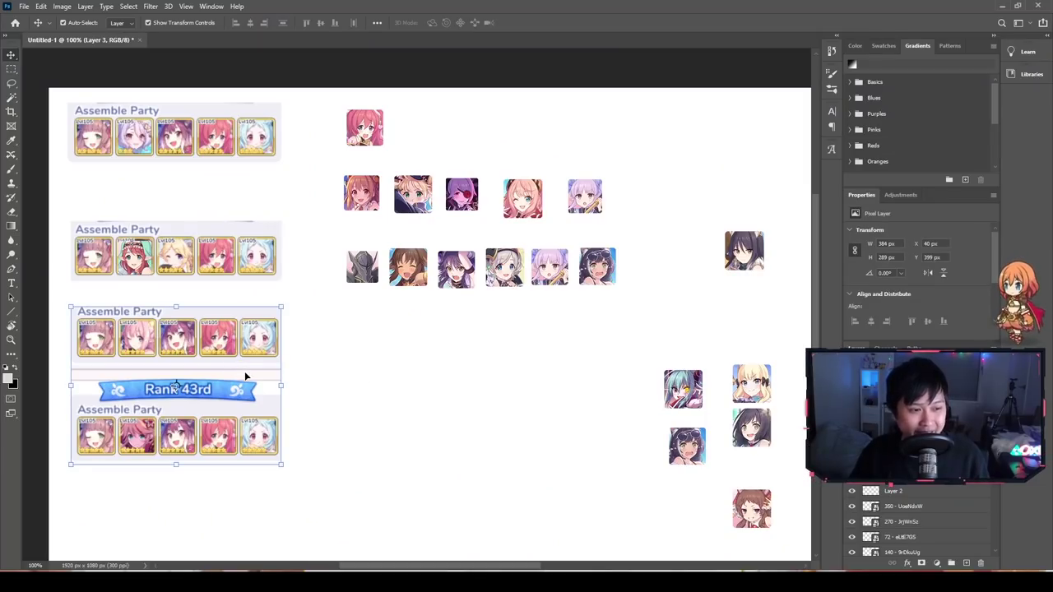
left_click_drag(243, 359, 248, 364)
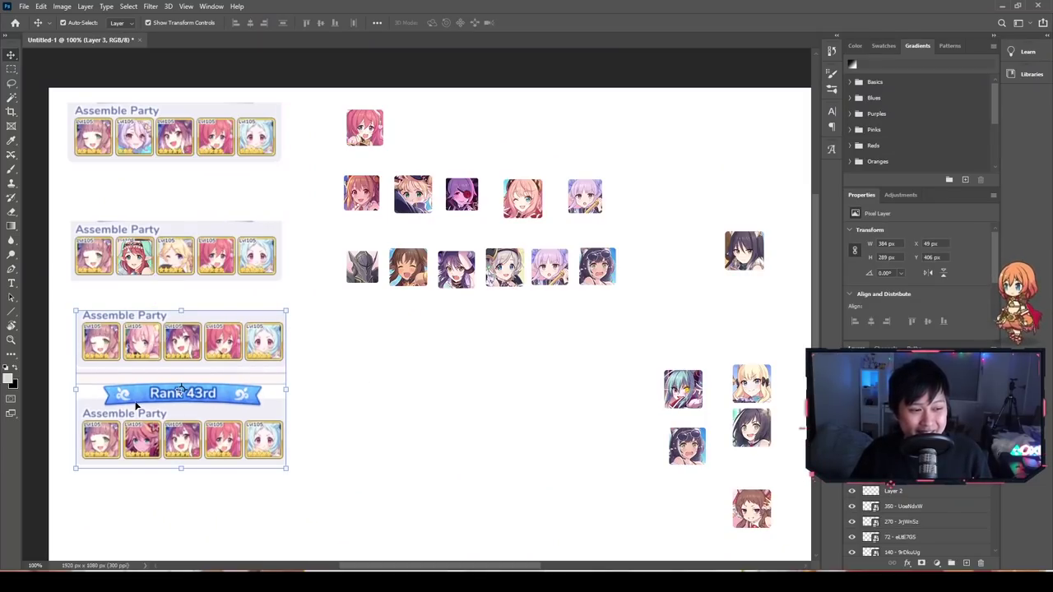
left_click_drag(289, 290, 78, 214)
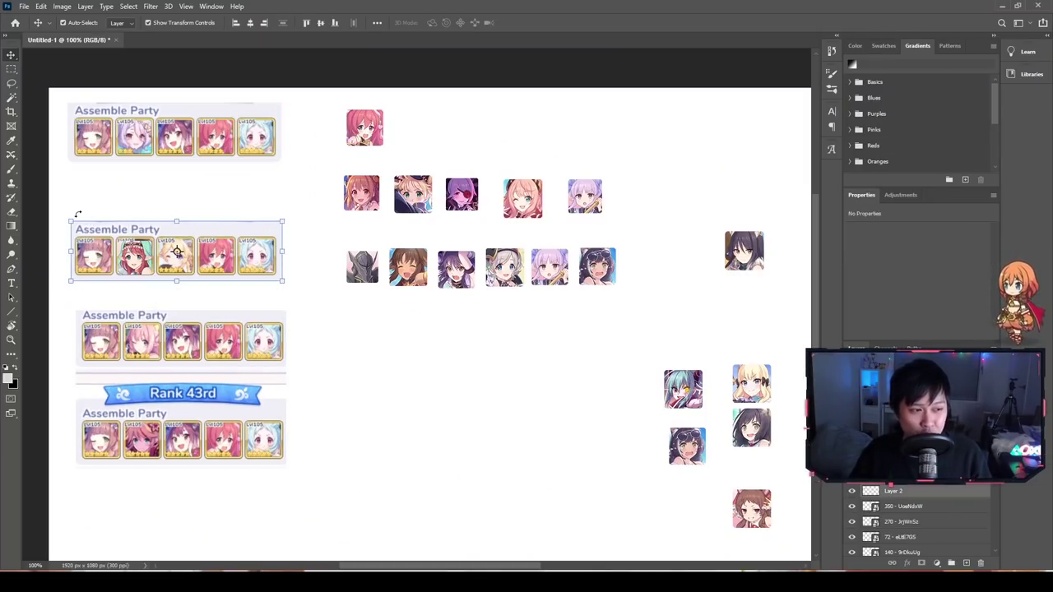
left_click(186, 357)
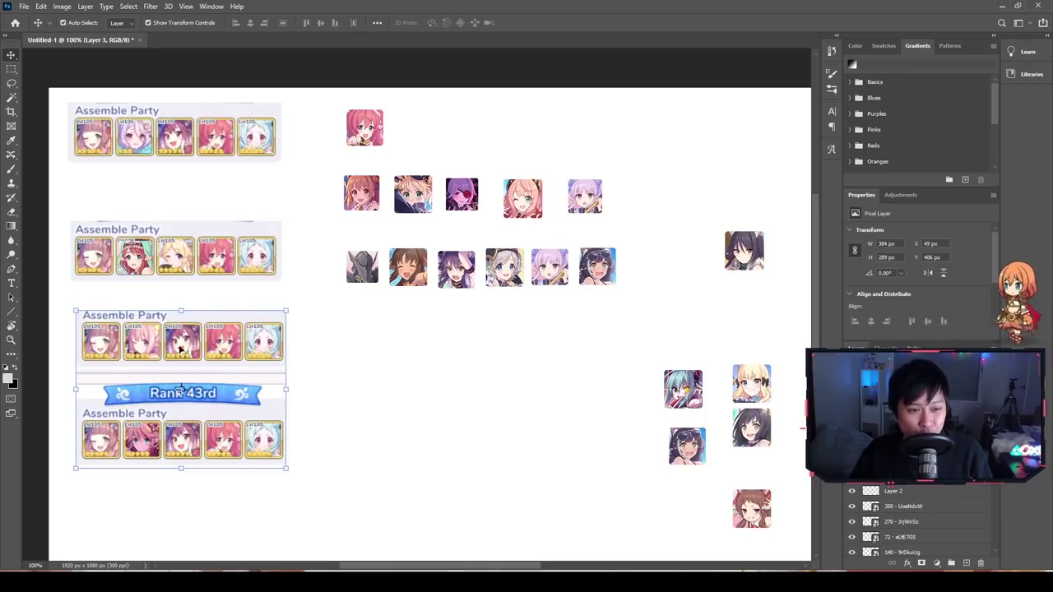
left_click_drag(345, 306, 627, 255)
left_click(144, 334)
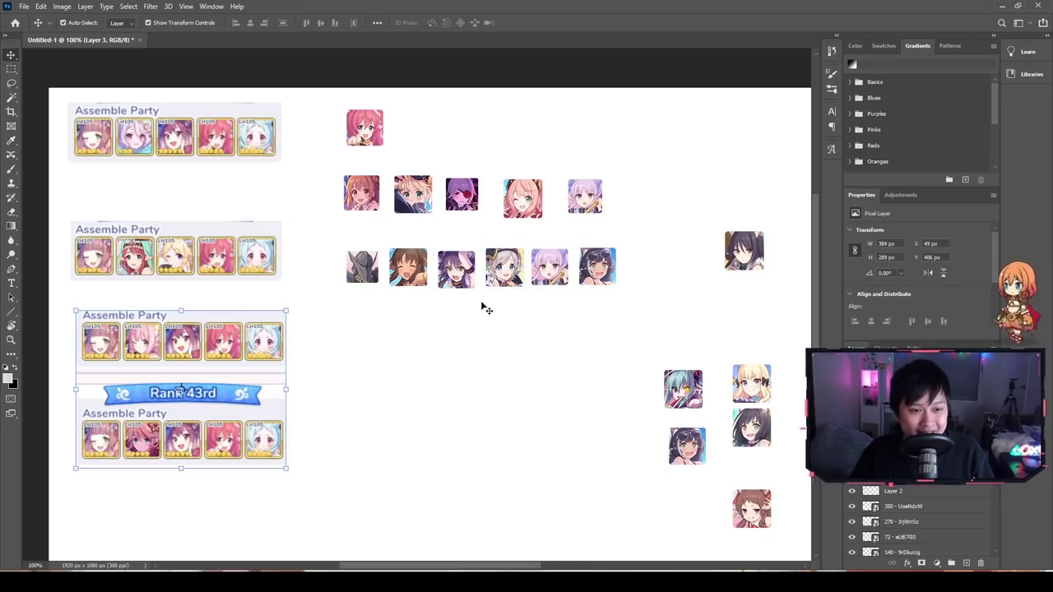
left_click_drag(489, 300, 554, 315)
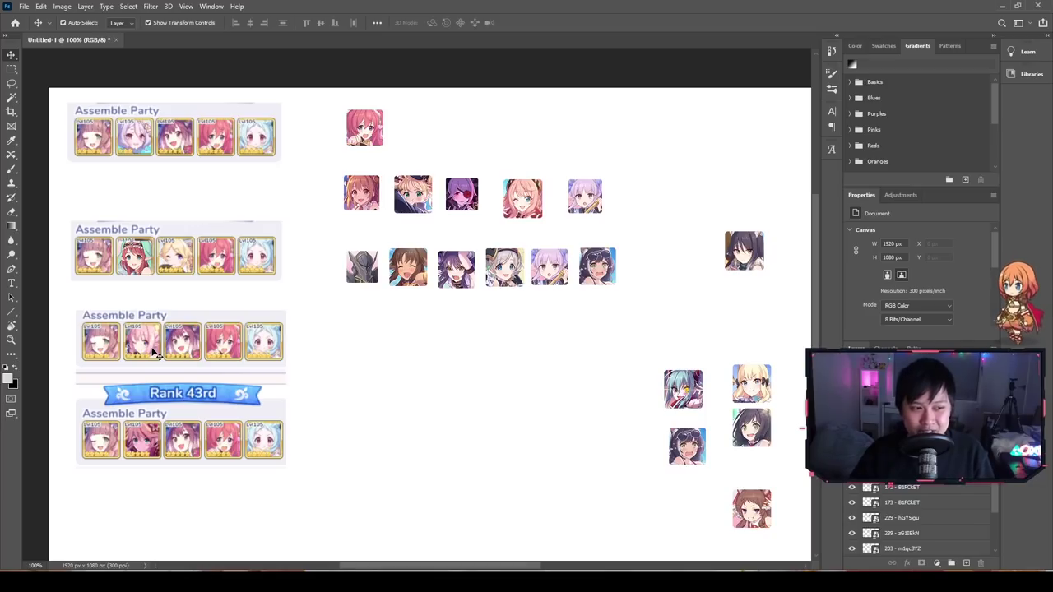
Move the lone pink-haired portrait from the first row down beside the third Assemble Party to start its row.
left_click(358, 140)
left_click_drag(373, 125, 365, 341)
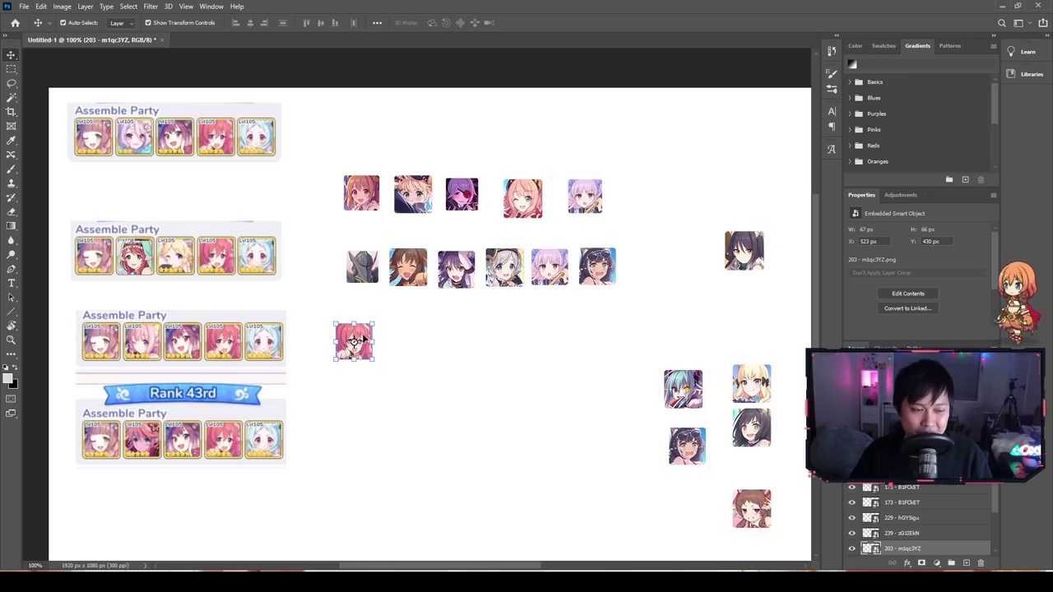
left_click(403, 351)
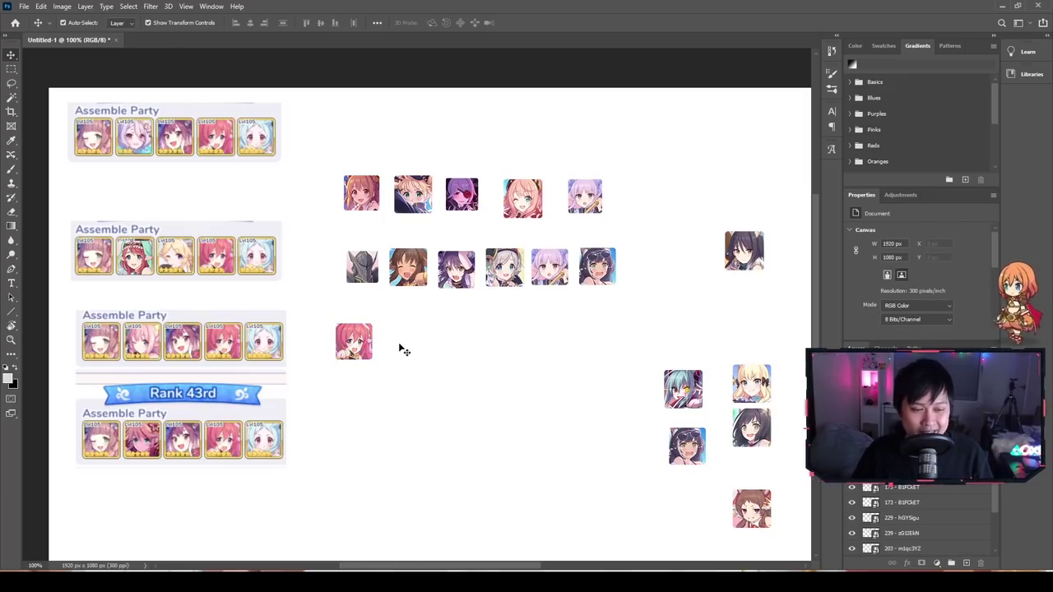
left_click(408, 267)
left_click(403, 347)
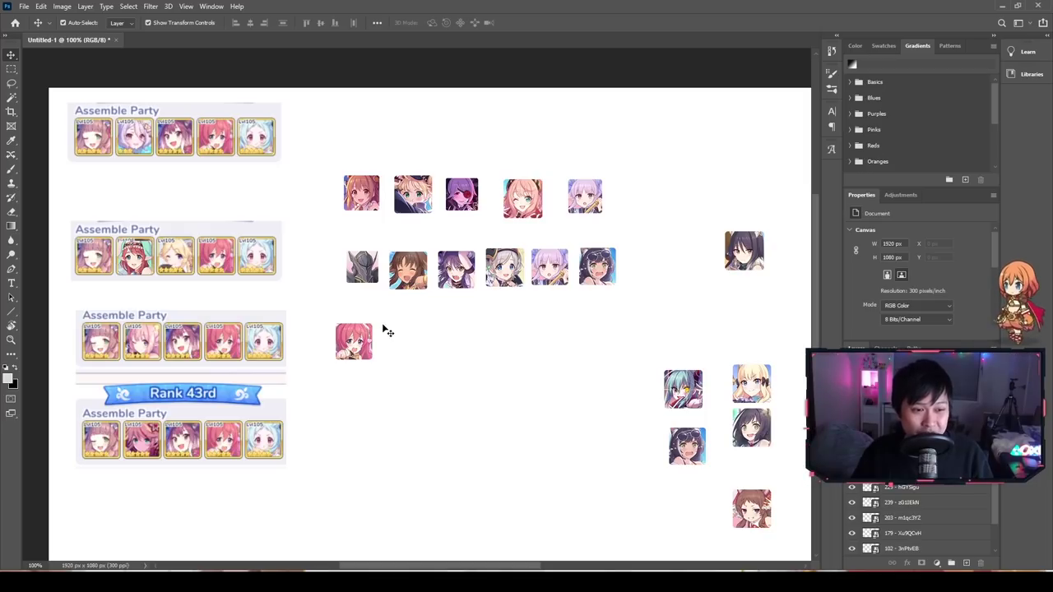